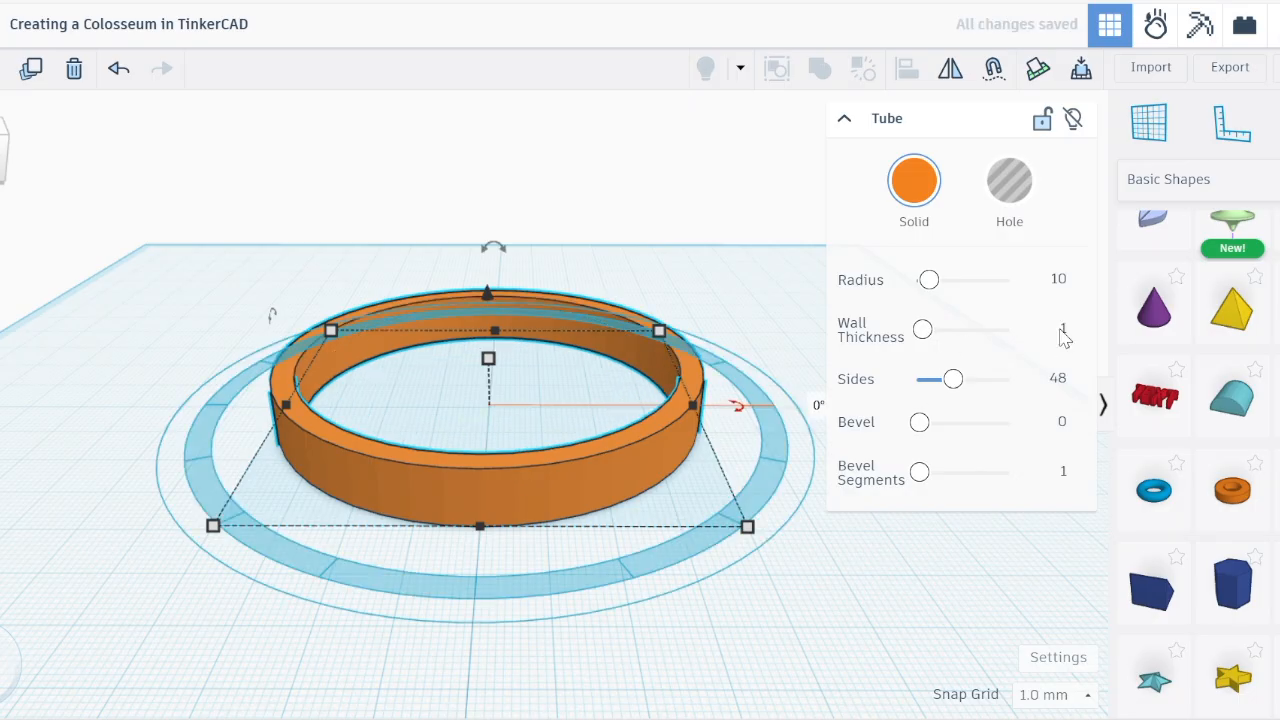
# - Increase the height of the orange tube by entering a new value for its vertical dimension
pyautogui.click(649, 580)
pyautogui.moveTo(649, 580); pyautogui.dragTo(629, 509, button='right')
pyautogui.click(551, 466)
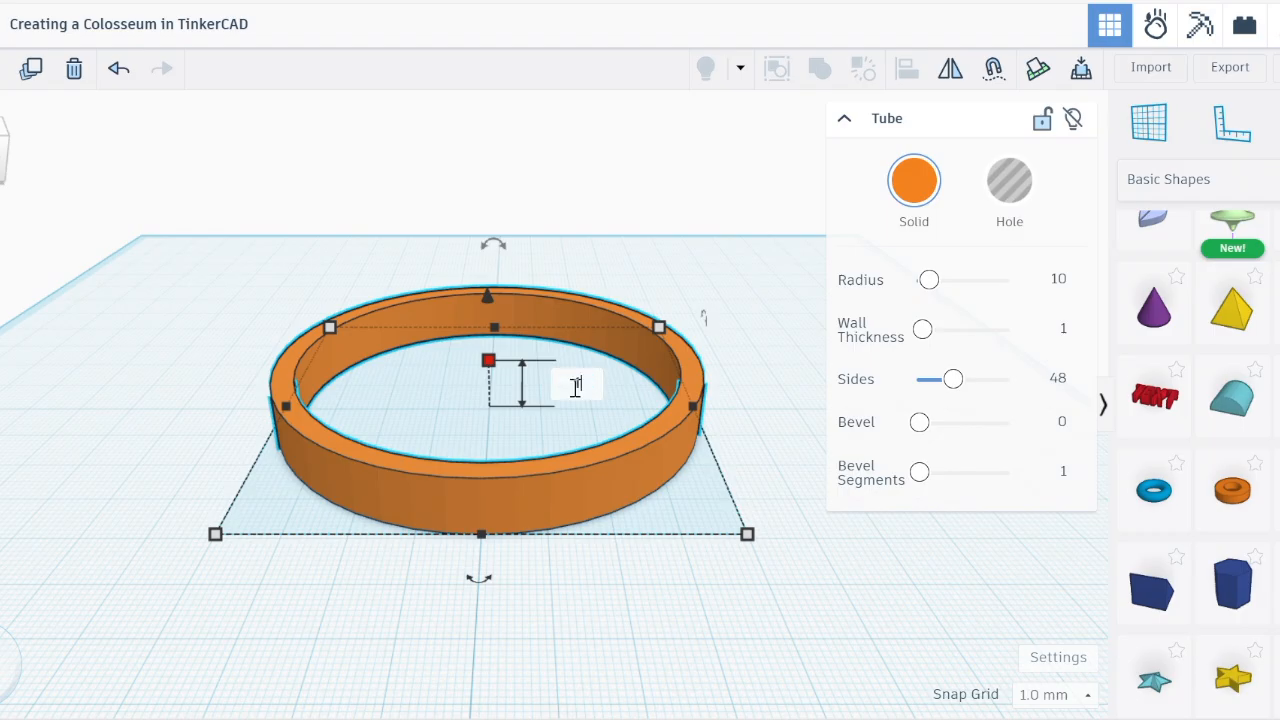
pyautogui.press('Return')
pyautogui.click(535, 570)
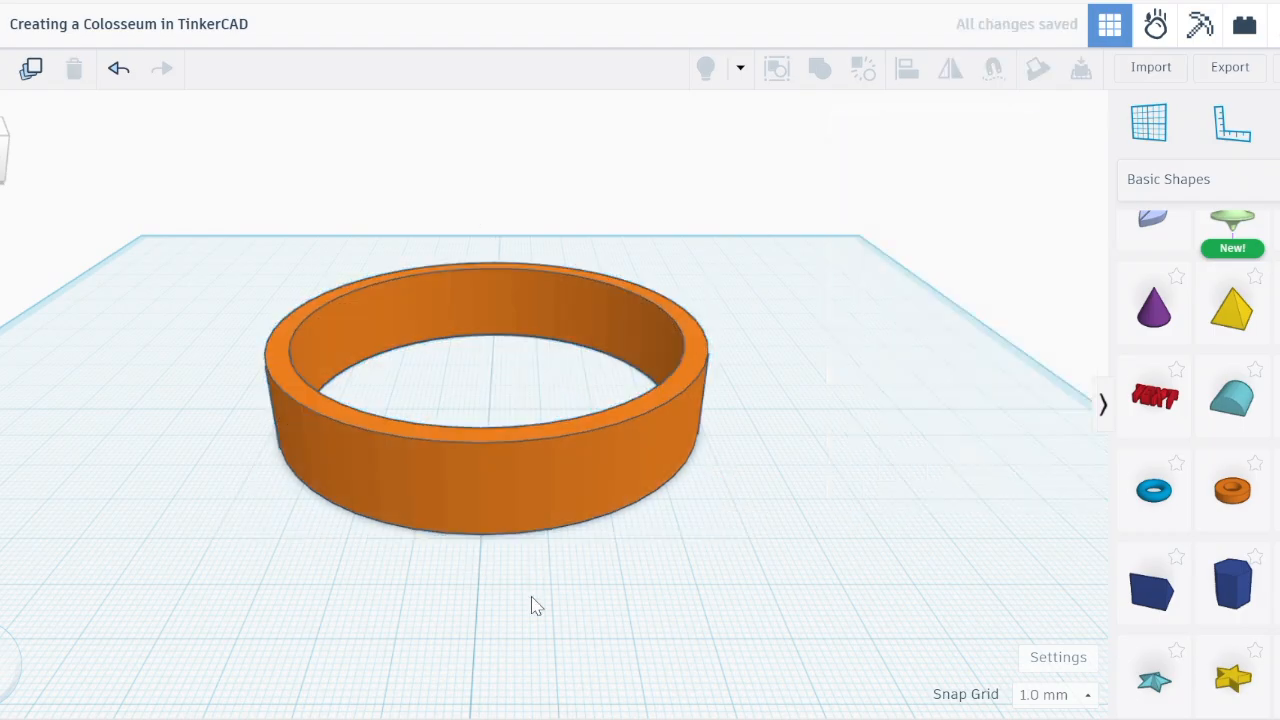
# - Place a red box on the workplane in front of the tube and a round roof on top of it
pyautogui.moveTo(273, 453); pyautogui.dragTo(297, 468, button='right')
pyautogui.moveTo(378, 582); pyautogui.dragTo(504, 573, button='right')
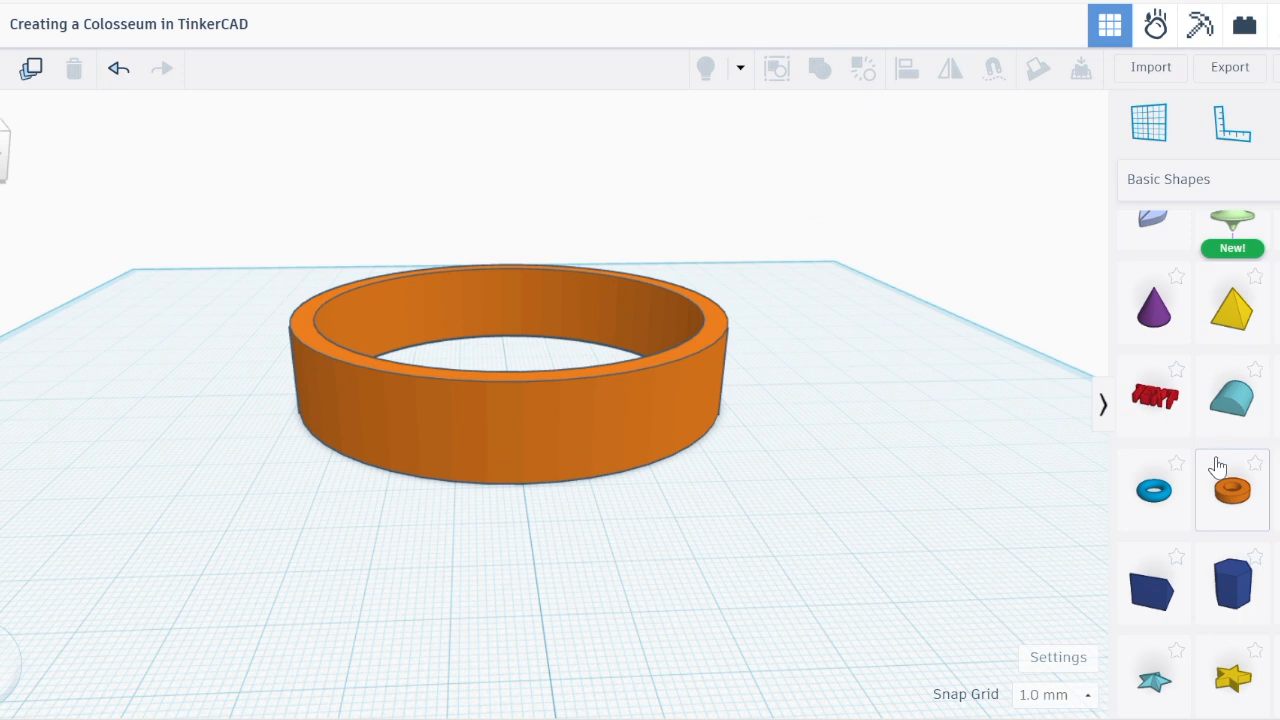
pyautogui.scroll(3, 1214, 372)
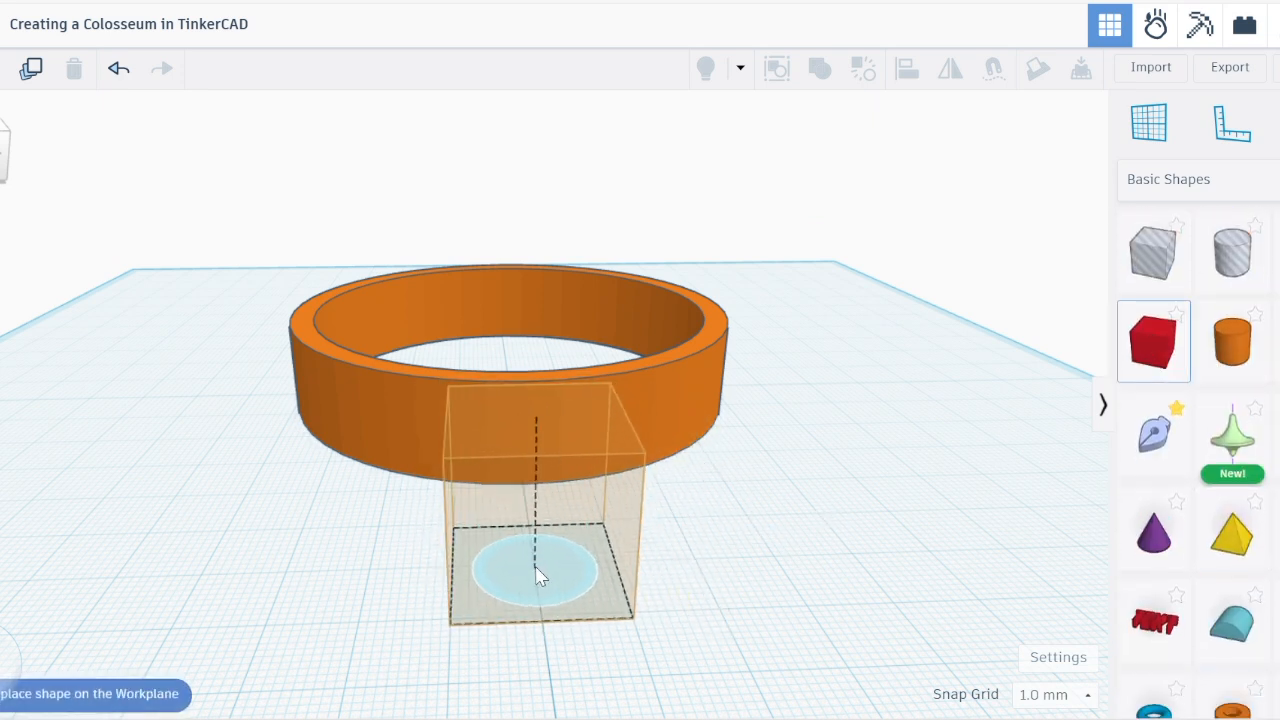
pyautogui.click(538, 574)
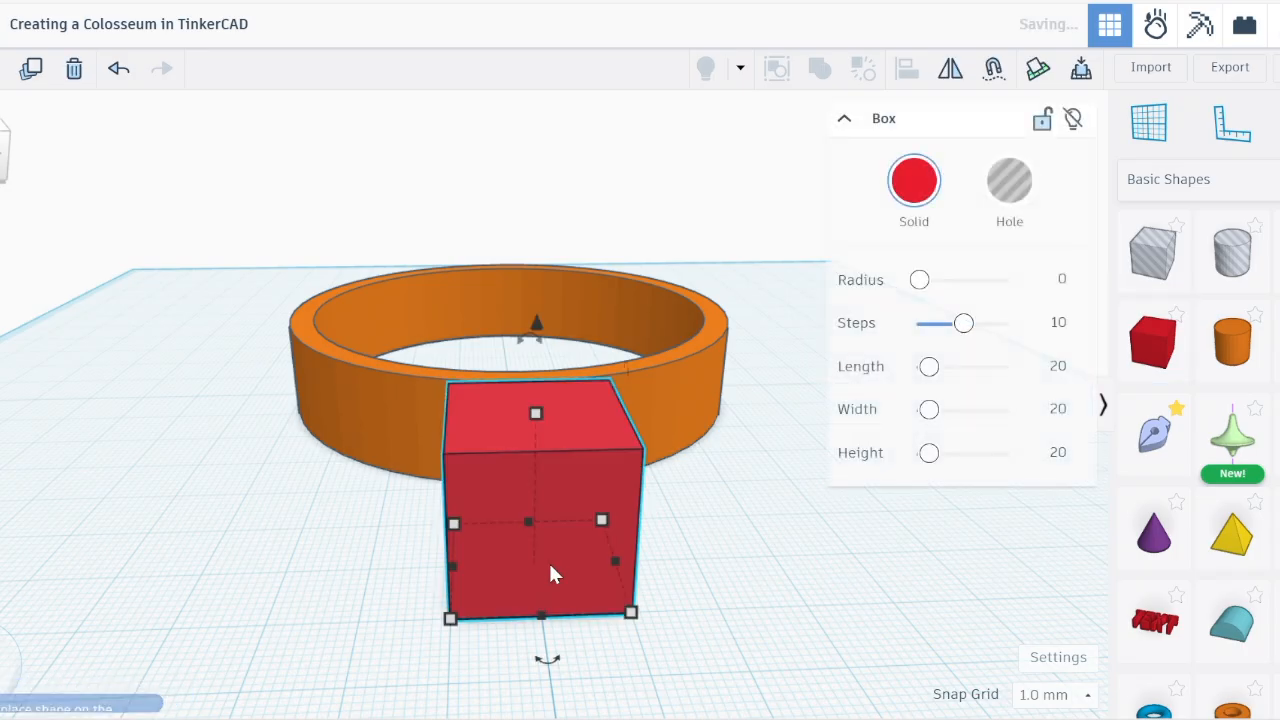
pyautogui.click(1260, 621)
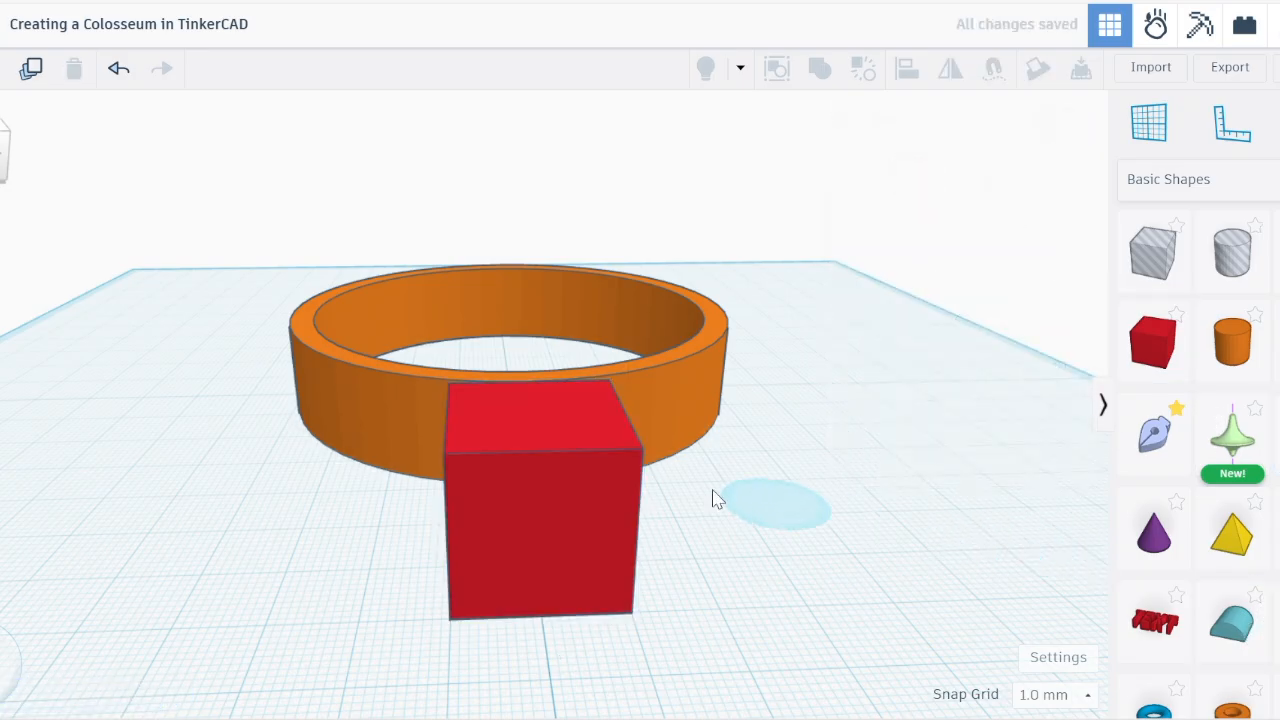
pyautogui.click(537, 415)
# - Align the box and round roof flush with each other and group them as a union to form an arch
pyautogui.click(657, 597)
pyautogui.moveTo(657, 597); pyautogui.dragTo(983, 451, button='right')
pyautogui.moveTo(870, 246); pyautogui.dragTo(953, 591)
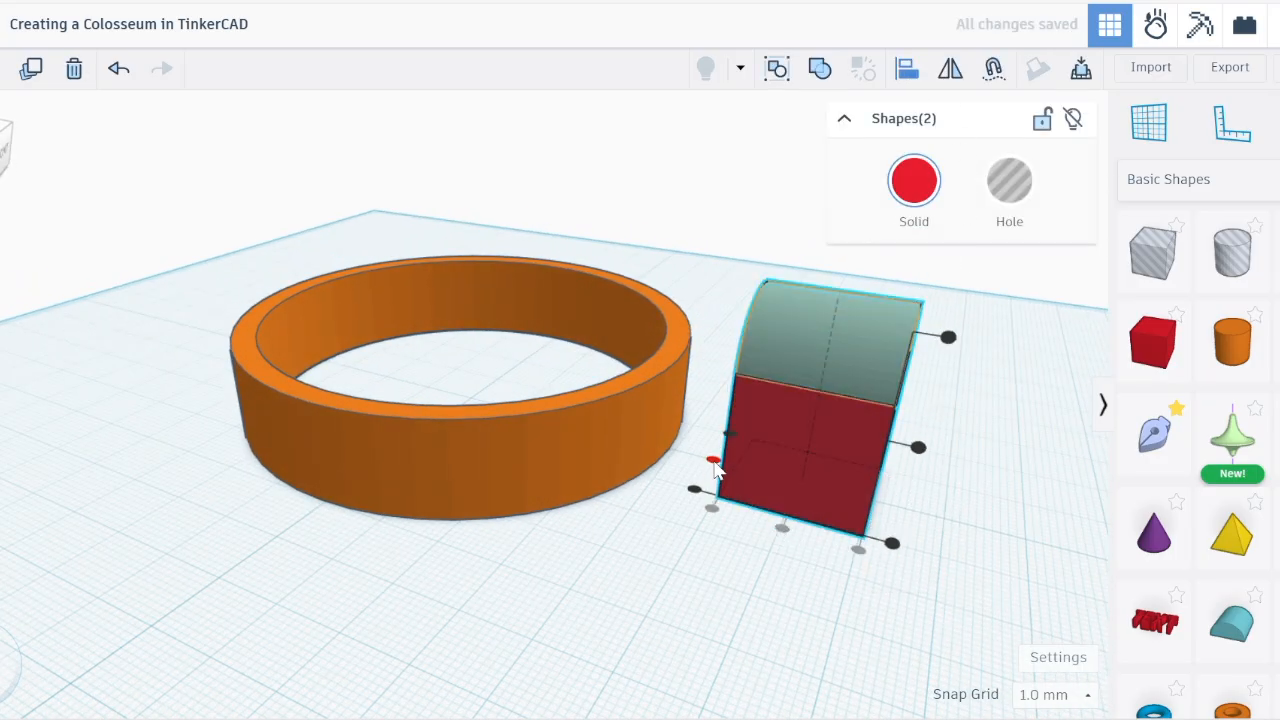
pyautogui.click(820, 70)
pyautogui.moveTo(831, 586); pyautogui.dragTo(425, 549, button='right')
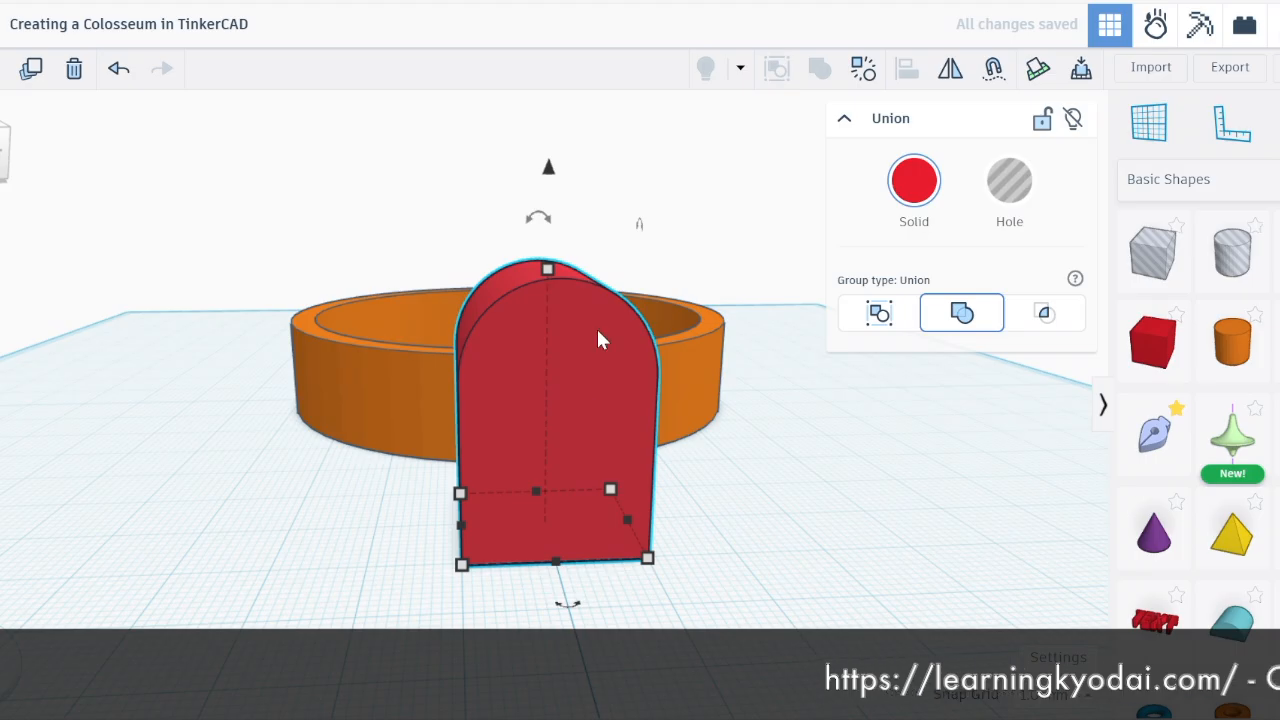
# - Scale the arch down proportionally to a base of about 7.33 by 7.33 mm and turn it into a hole
pyautogui.moveTo(546, 271); pyautogui.dragTo(542, 417)
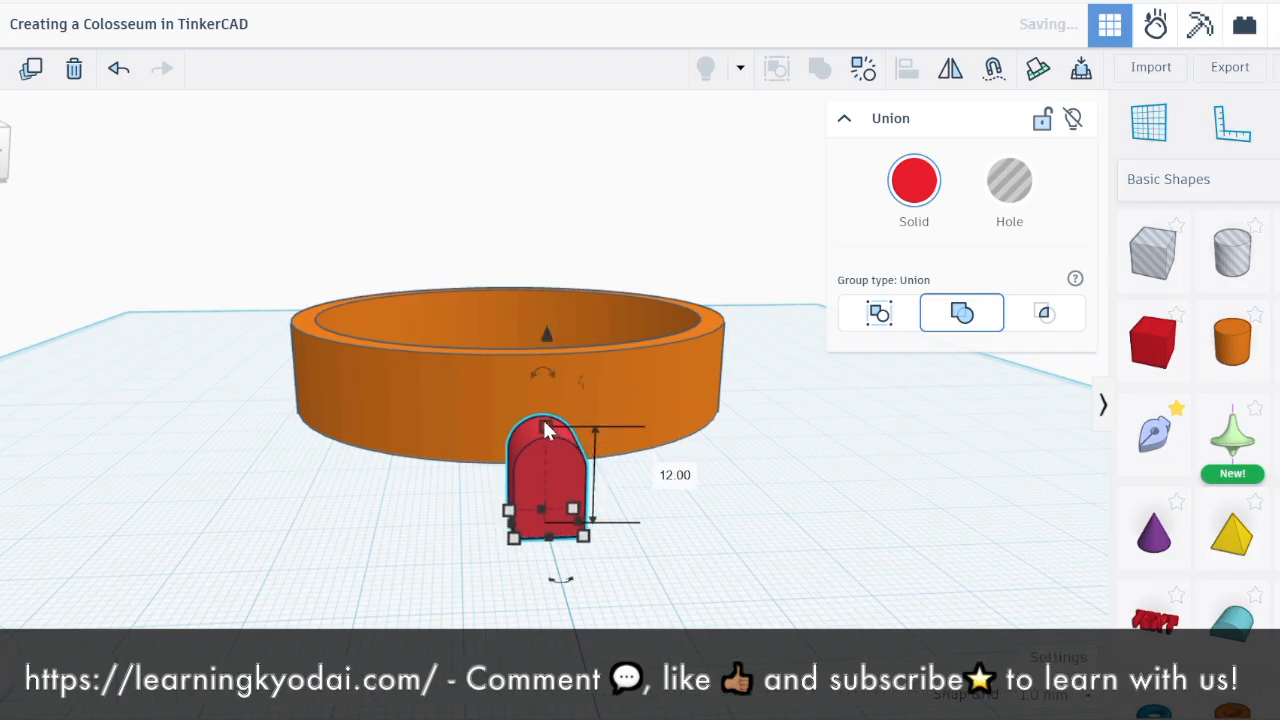
pyautogui.moveTo(413, 439)
pyautogui.mouseDown(button='right')
pyautogui.moveTo(430, 435)
pyautogui.moveTo(427, 448)
pyautogui.mouseUp(button='right')
pyautogui.moveTo(518, 378)
pyautogui.mouseDown()
pyautogui.moveTo(521, 366)
pyautogui.moveTo(524, 393)
pyautogui.mouseUp()
pyautogui.moveTo(532, 451); pyautogui.dragTo(410, 495, button='right')
pyautogui.press('h')
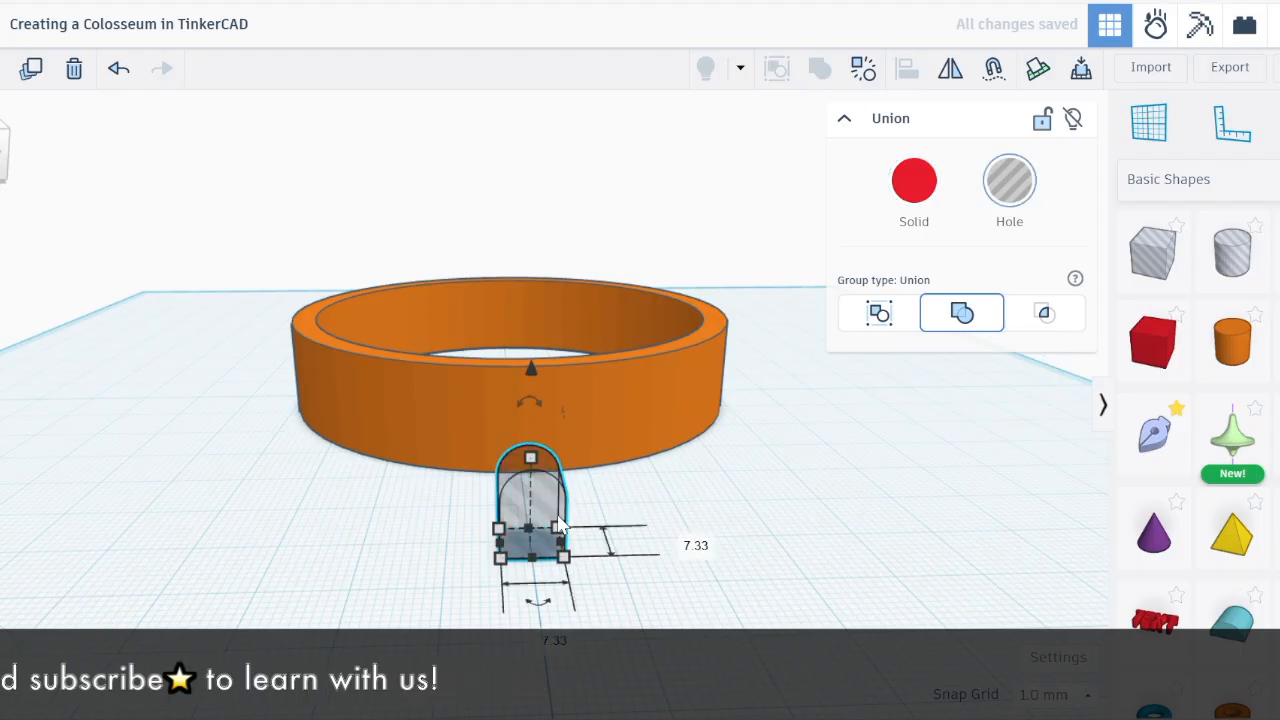
# - Stretch the arch hole lengthwise through both sides of the tube and align the two on their common center
pyautogui.moveTo(528, 527); pyautogui.dragTo(512, 314)
pyautogui.moveTo(337, 543); pyautogui.dragTo(714, 560, button='right')
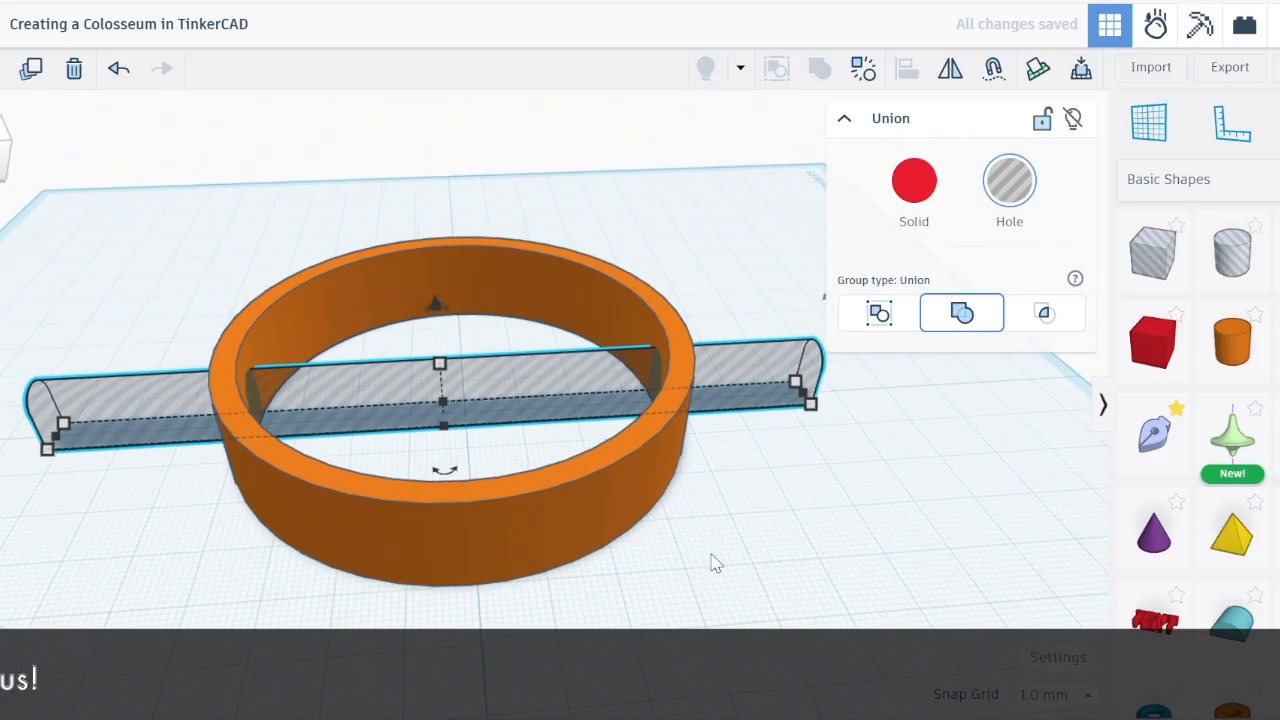
pyautogui.moveTo(189, 330); pyautogui.dragTo(189, 330)
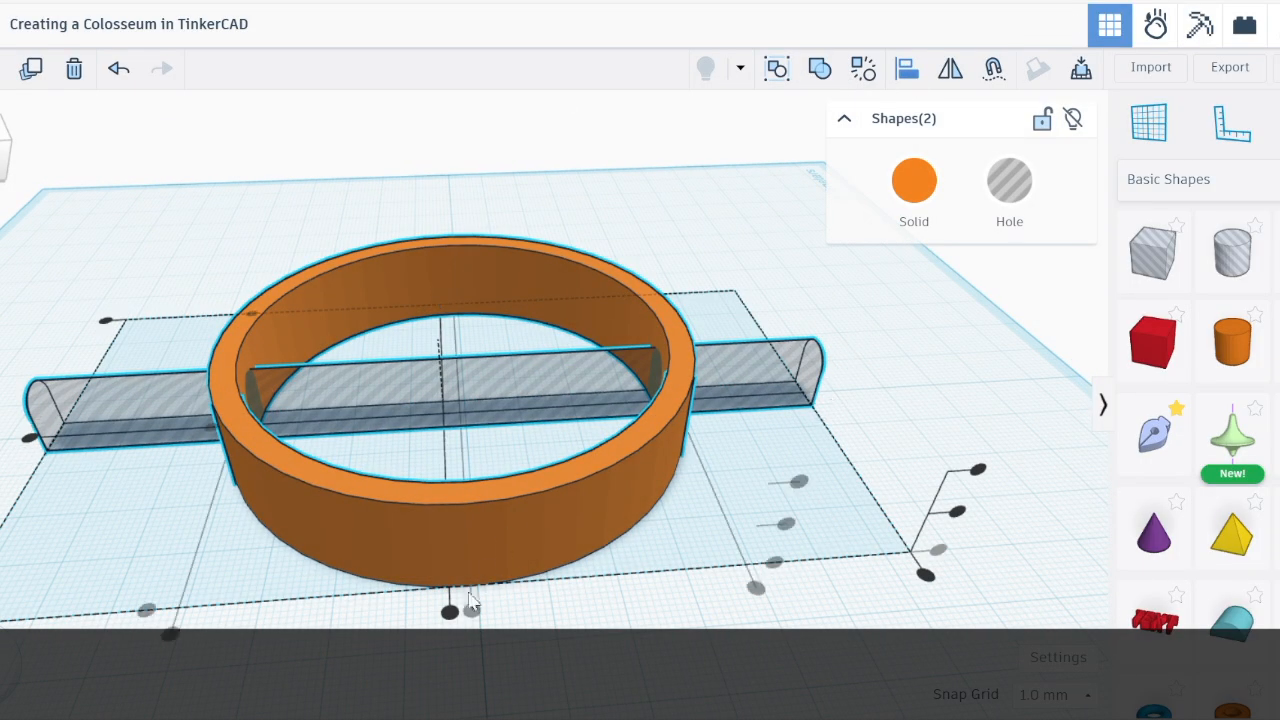
pyautogui.click(450, 613)
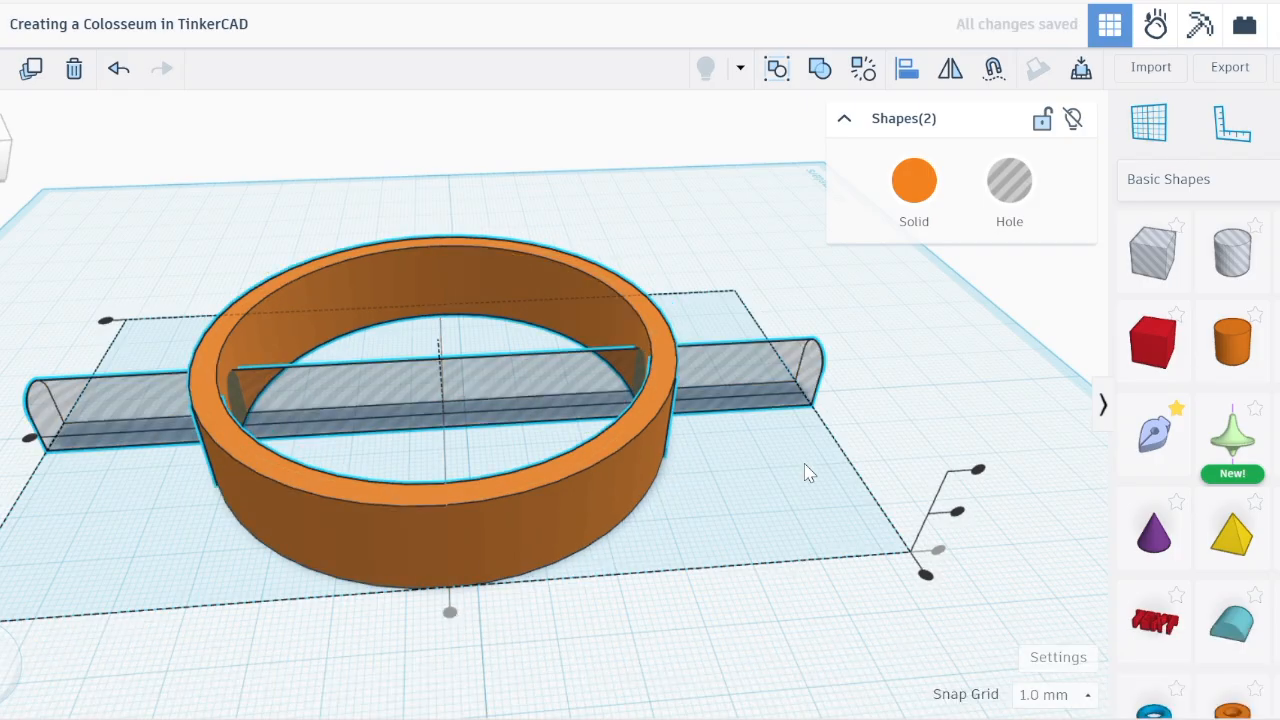
pyautogui.moveTo(868, 412); pyautogui.dragTo(519, 457)
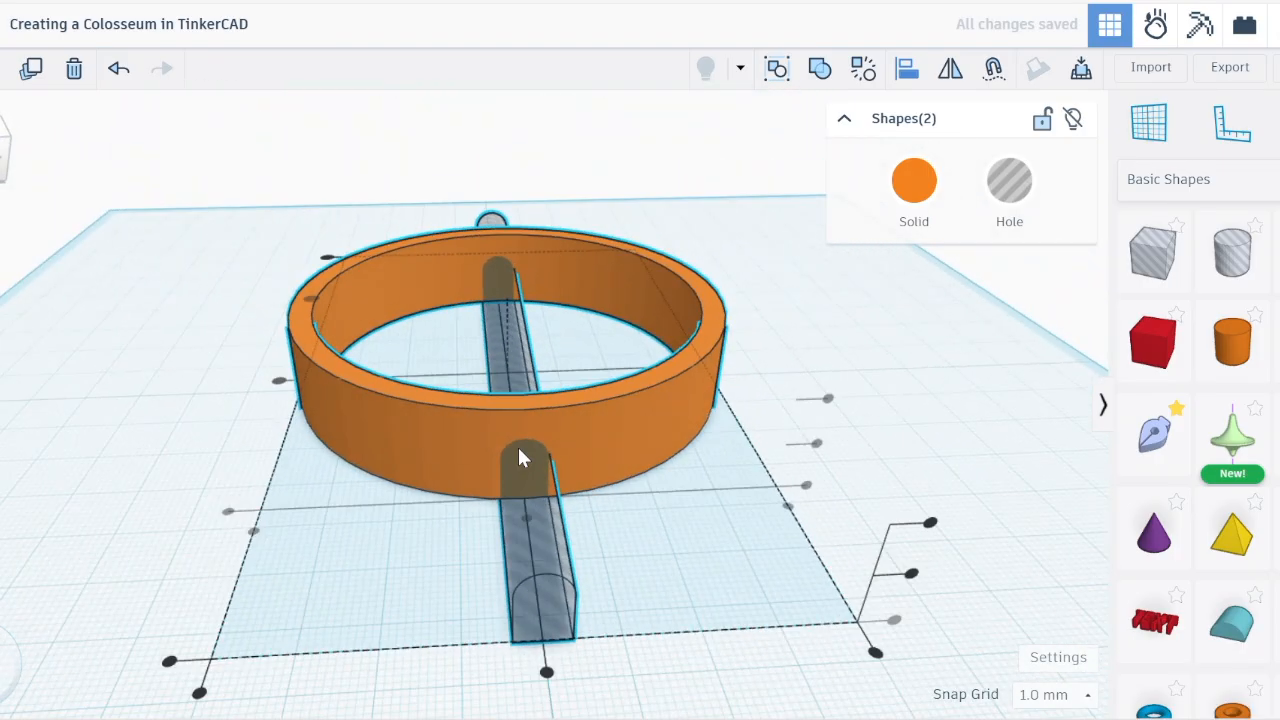
pyautogui.click(546, 673)
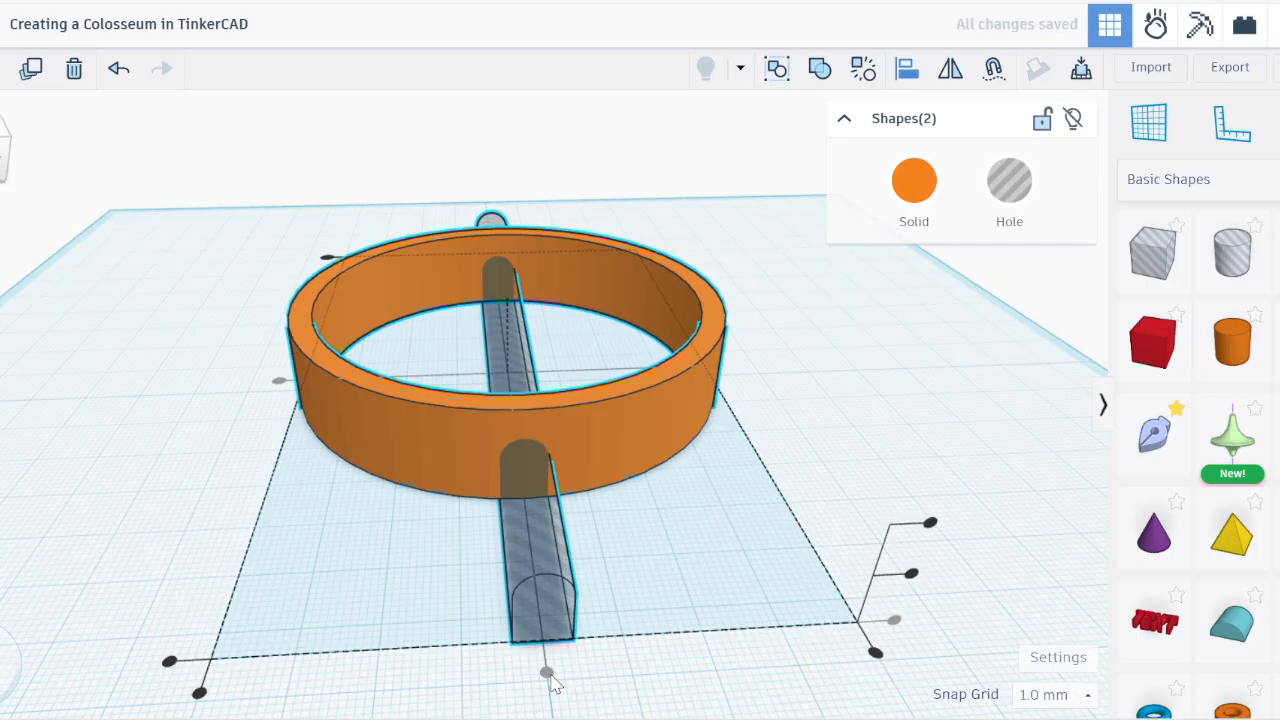
pyautogui.click(424, 557)
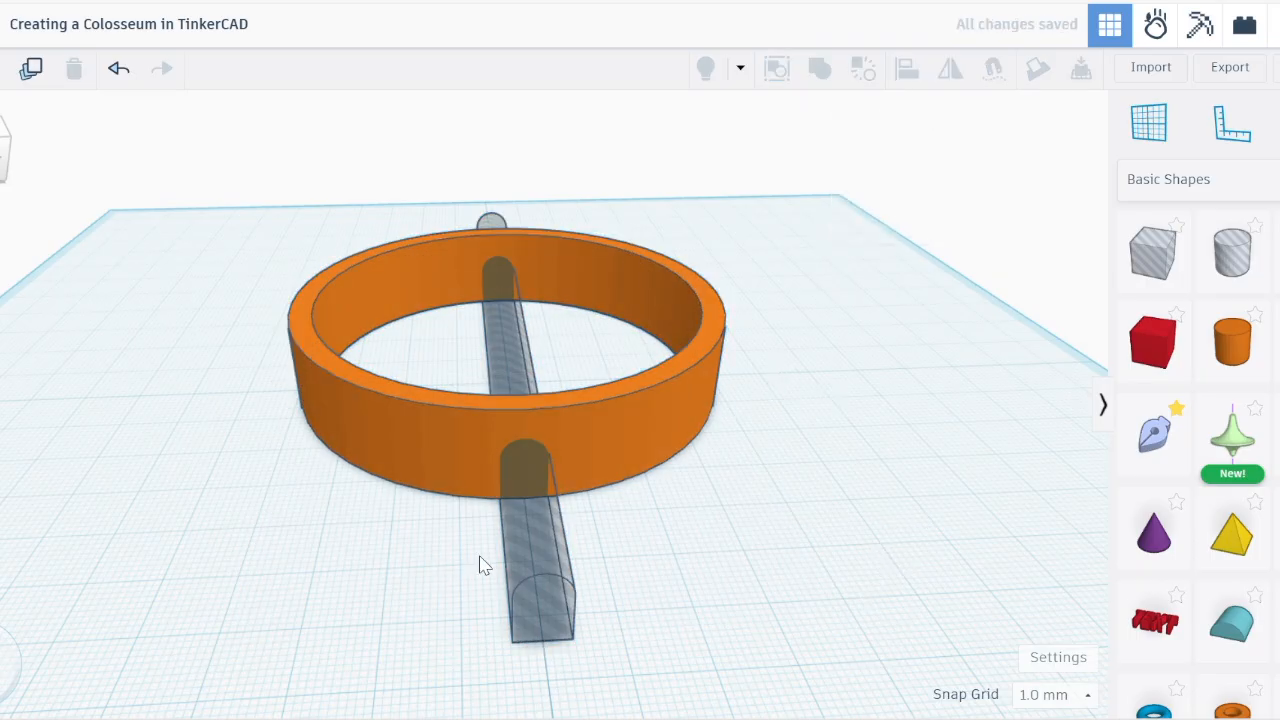
# - Duplicate the long arch hole in place and rotate the copy horizontally so its opening sits beside the first one
pyautogui.click(526, 560)
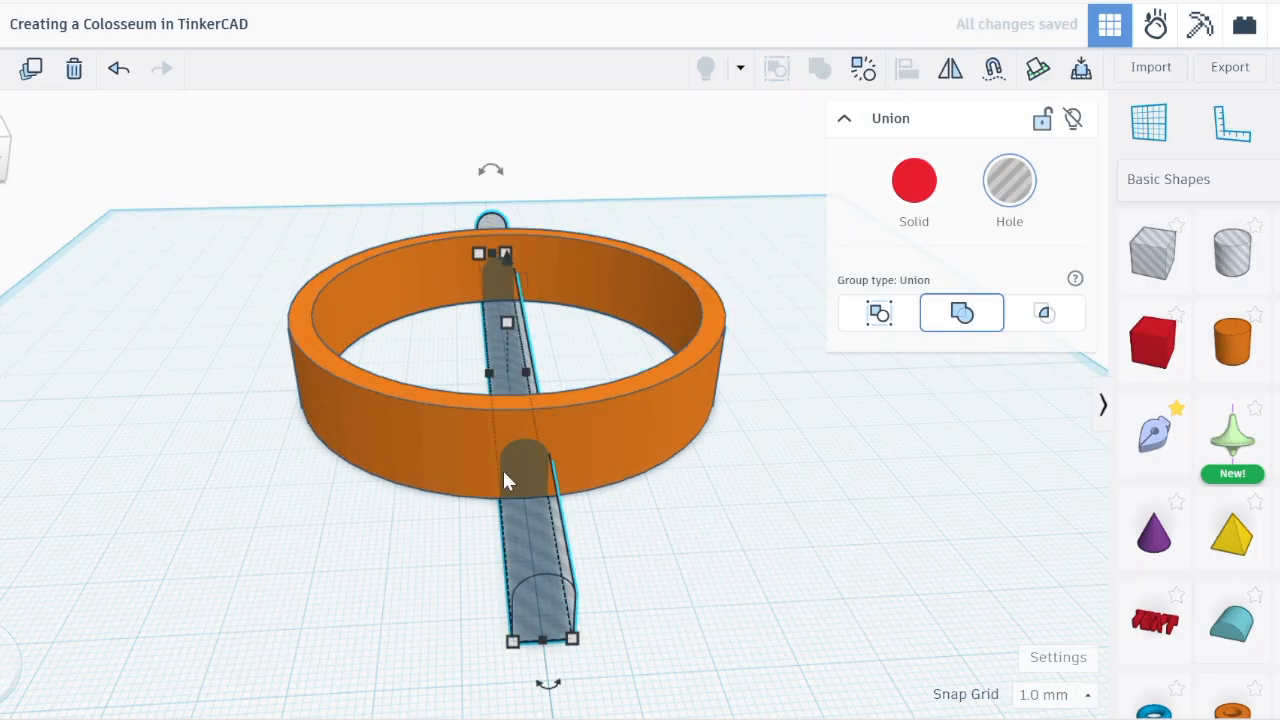
pyautogui.click(33, 76)
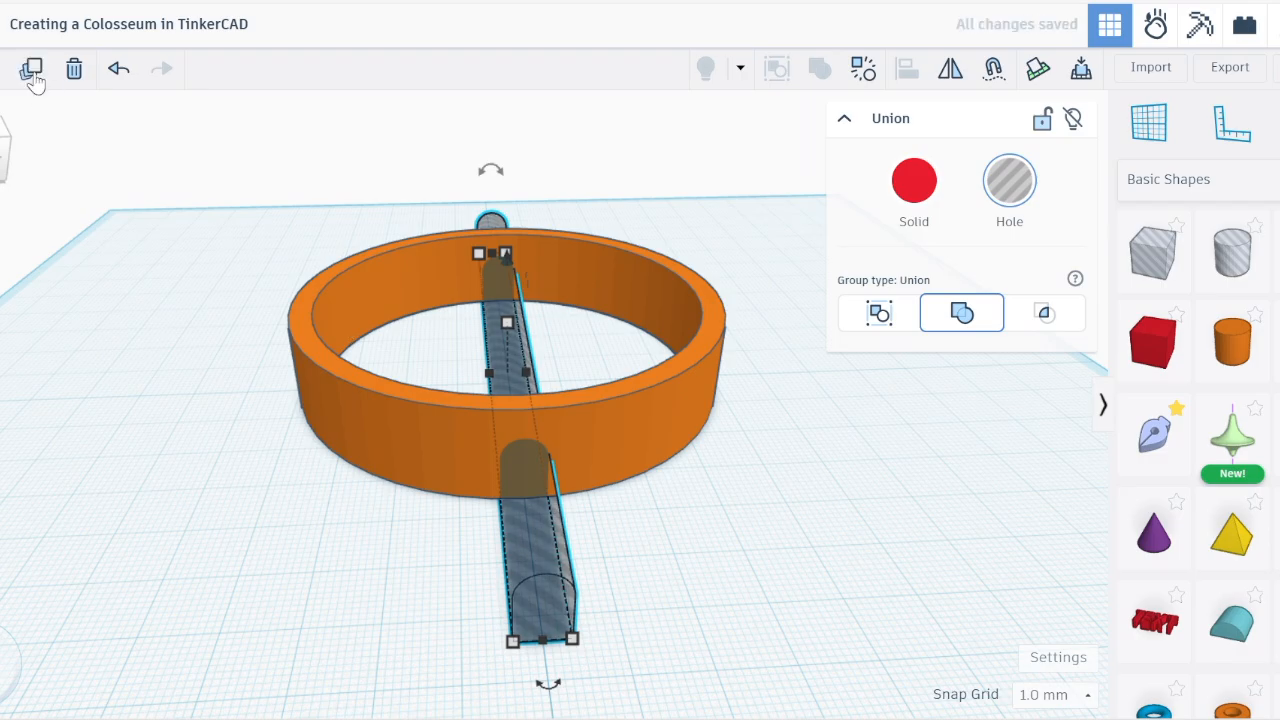
pyautogui.moveTo(531, 682); pyautogui.dragTo(548, 695)
pyautogui.moveTo(474, 678); pyautogui.dragTo(421, 660)
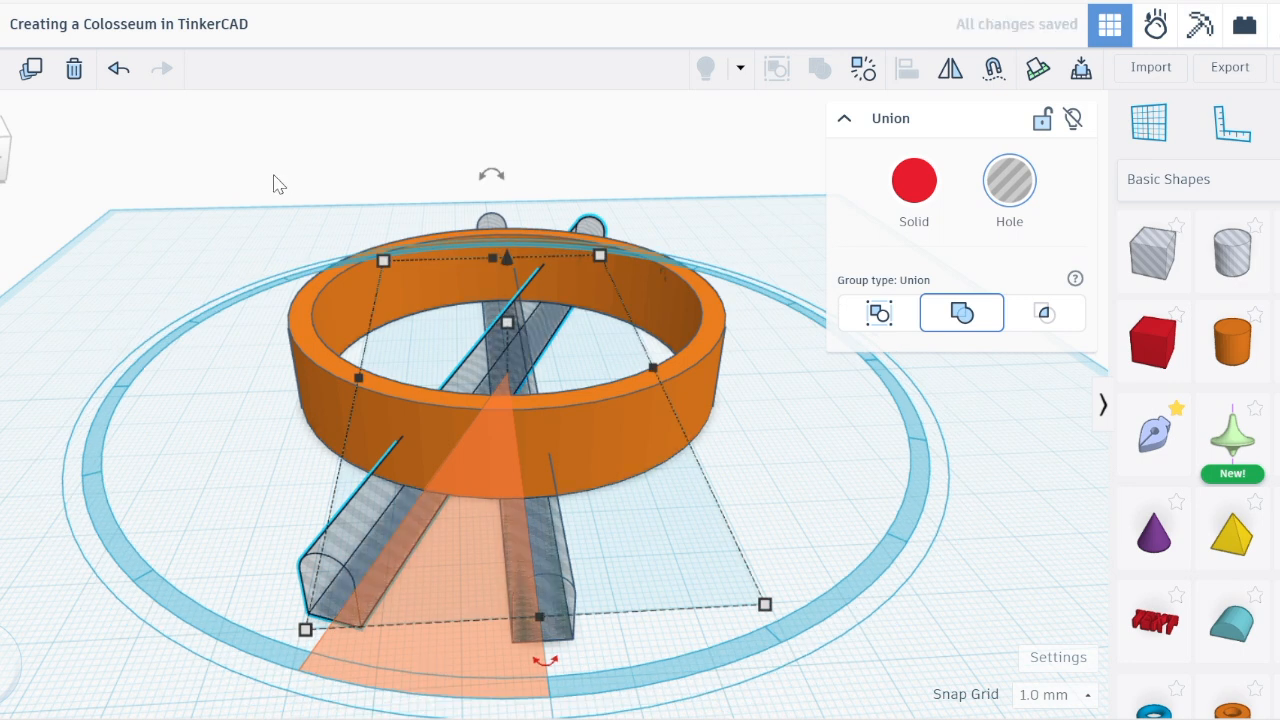
# - Repeat the rotated duplicate until eight long arch holes are evenly spaced around the whole tube
pyautogui.click(32, 78)
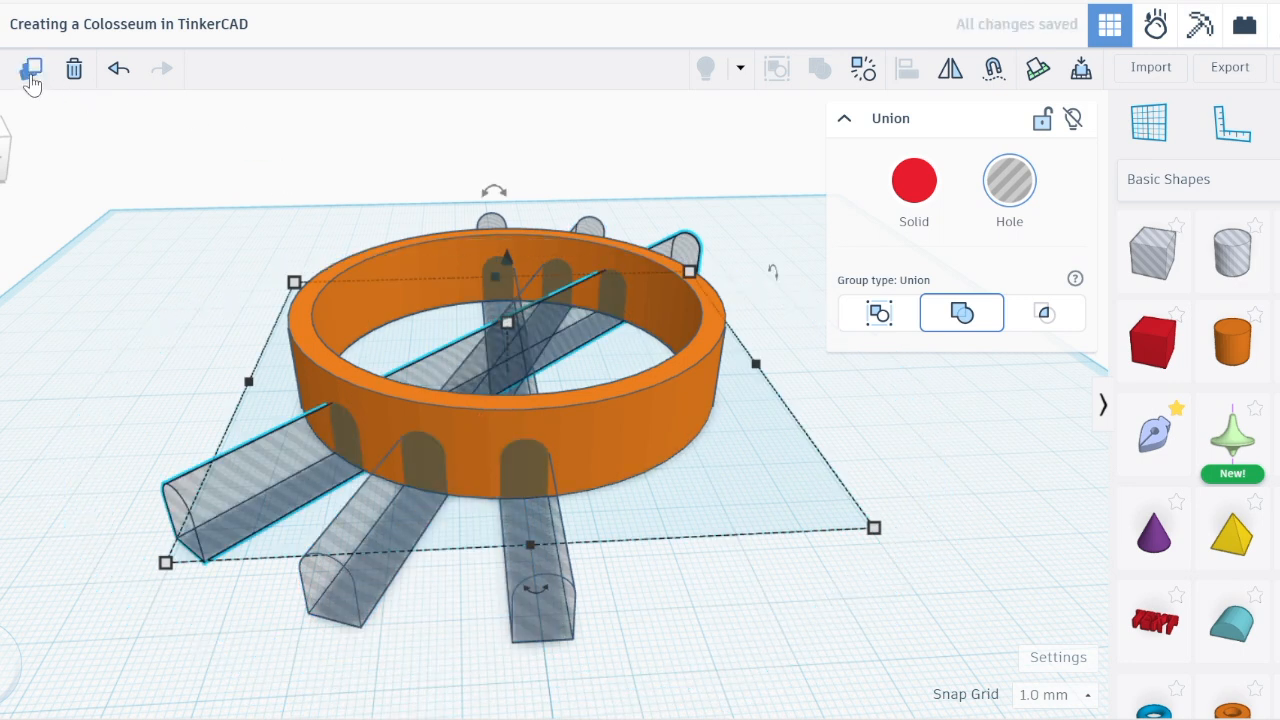
pyautogui.click(32, 78)
pyautogui.click(32, 78)
pyautogui.click(32, 78)
pyautogui.click(32, 78)
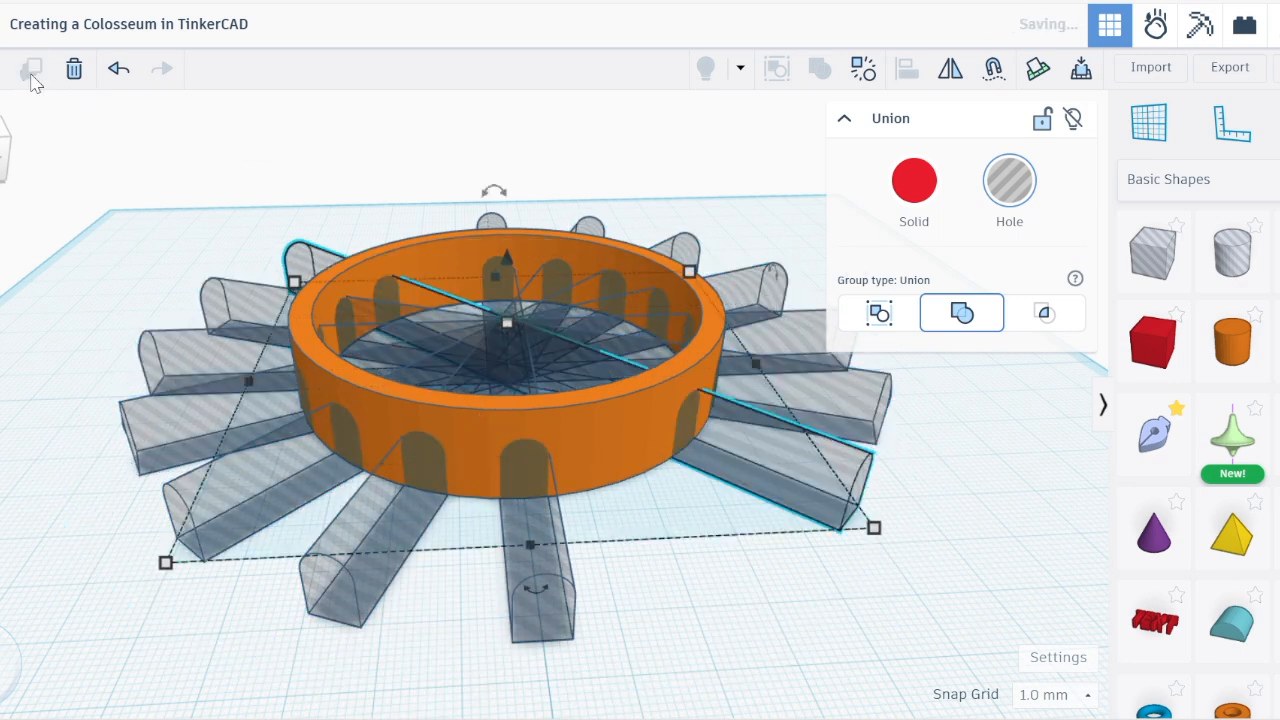
pyautogui.click(32, 78)
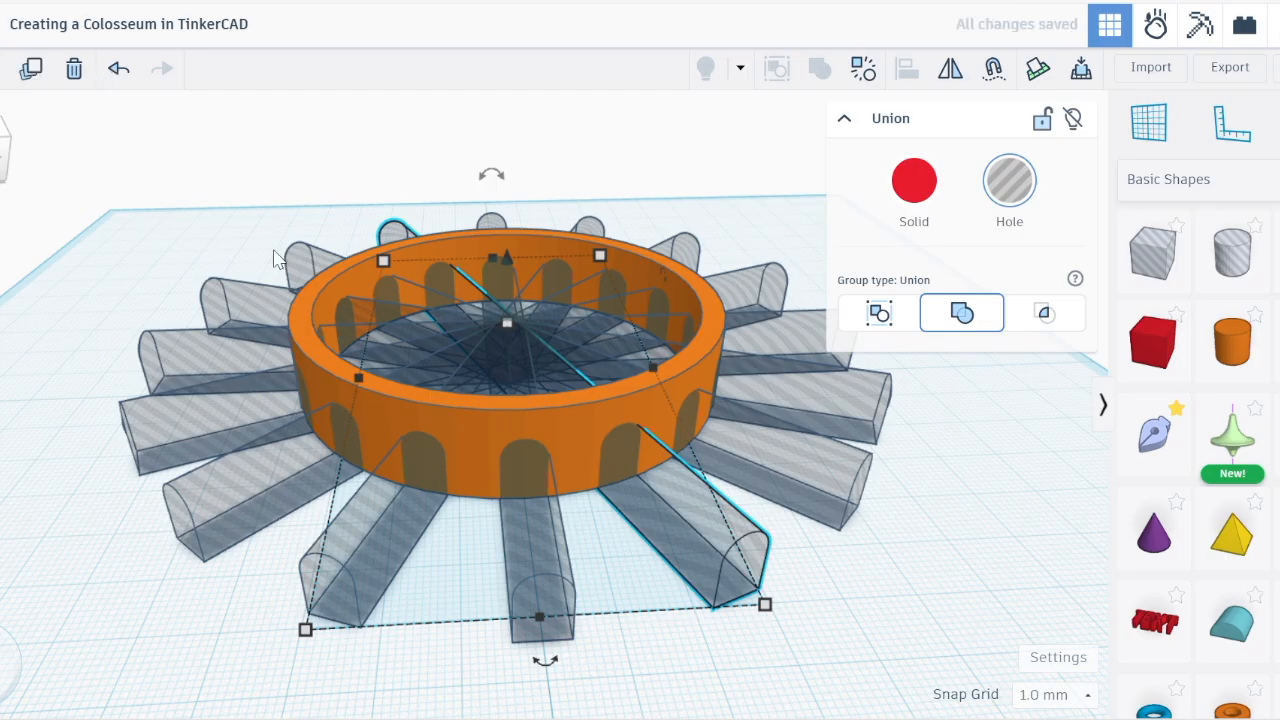
pyautogui.click(238, 205)
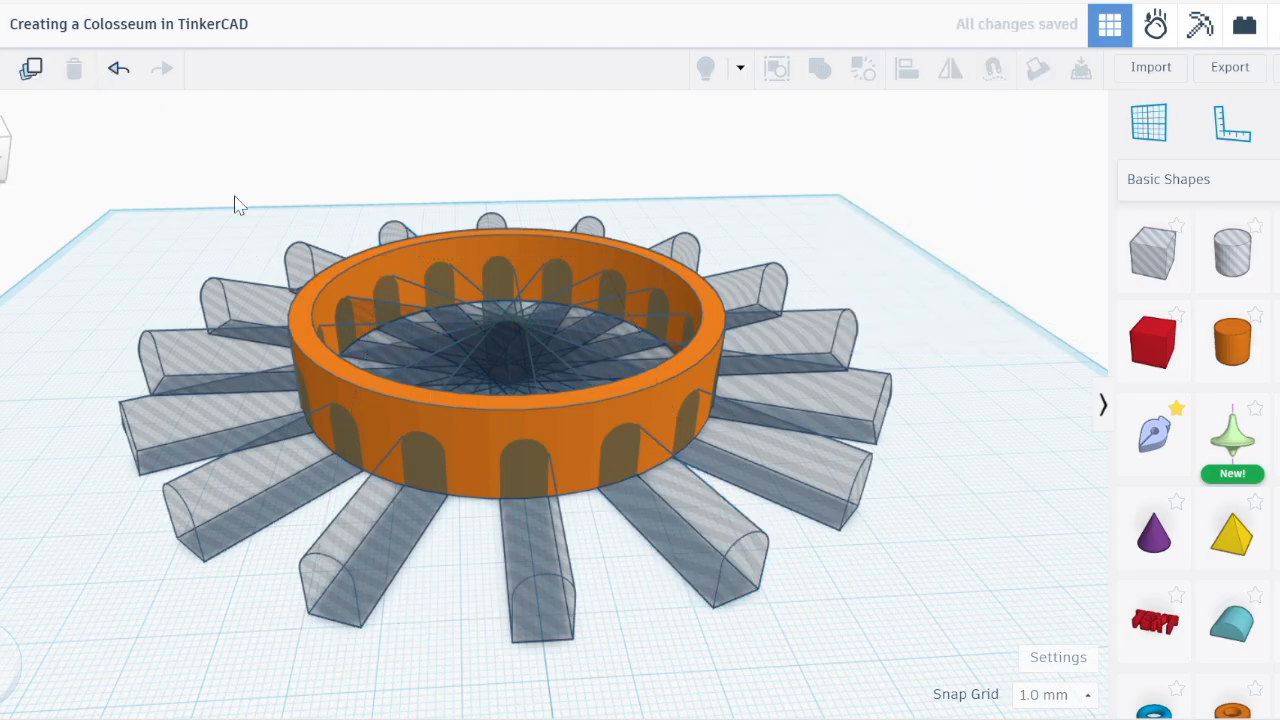
# - Duplicate the tube with all its arch holes, raise the copy 16 mm, and repeat it for a third tier
pyautogui.moveTo(820, 583); pyautogui.dragTo(815, 583)
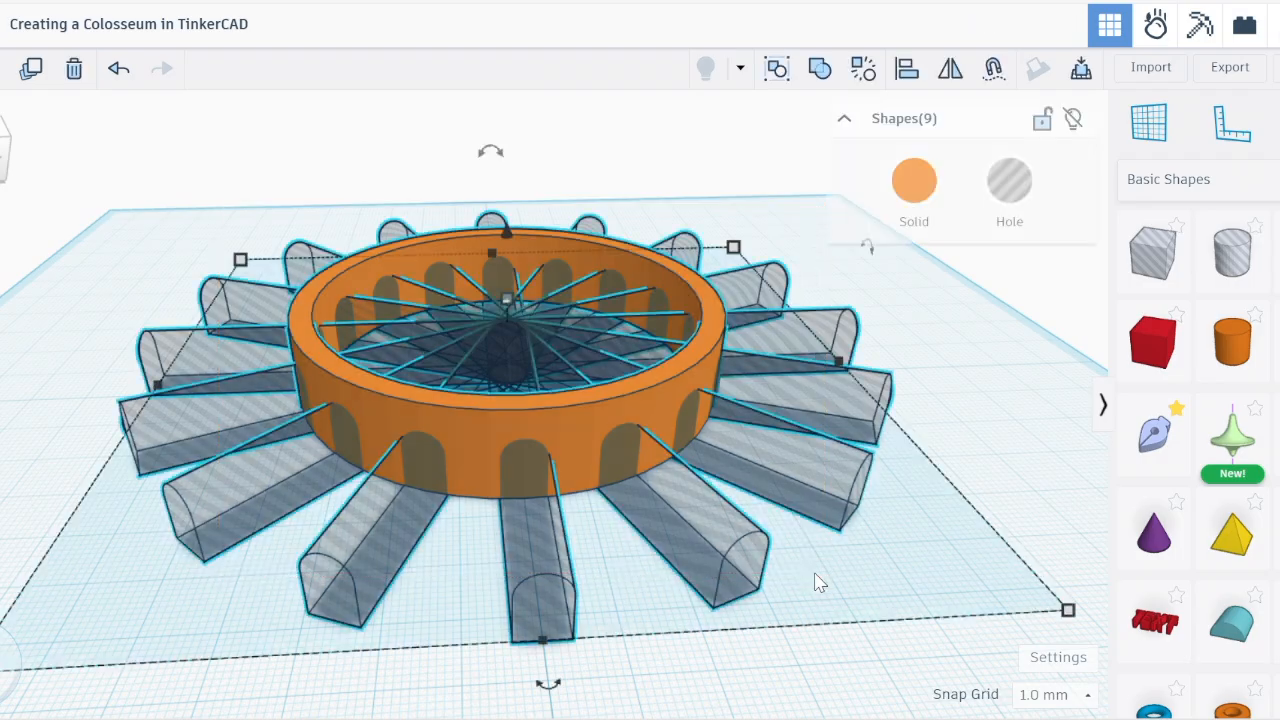
pyautogui.click(33, 70)
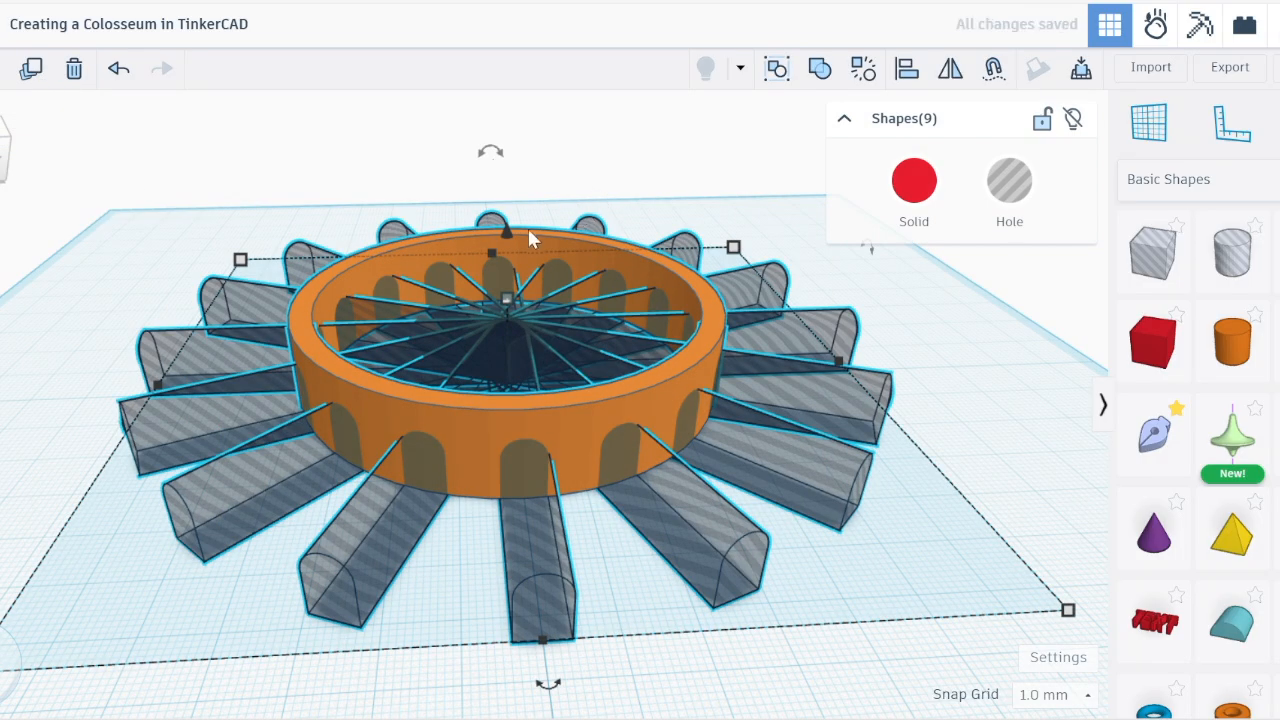
pyautogui.moveTo(506, 227); pyautogui.dragTo(508, 142)
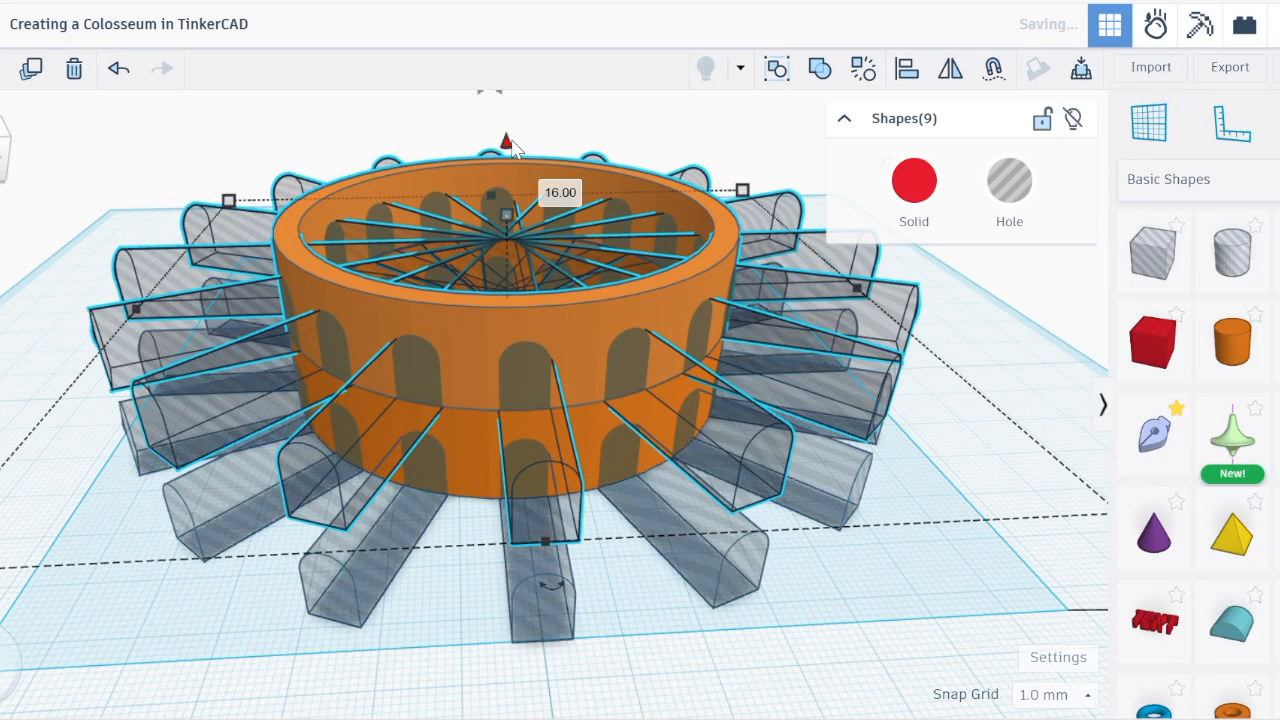
pyautogui.click(32, 70)
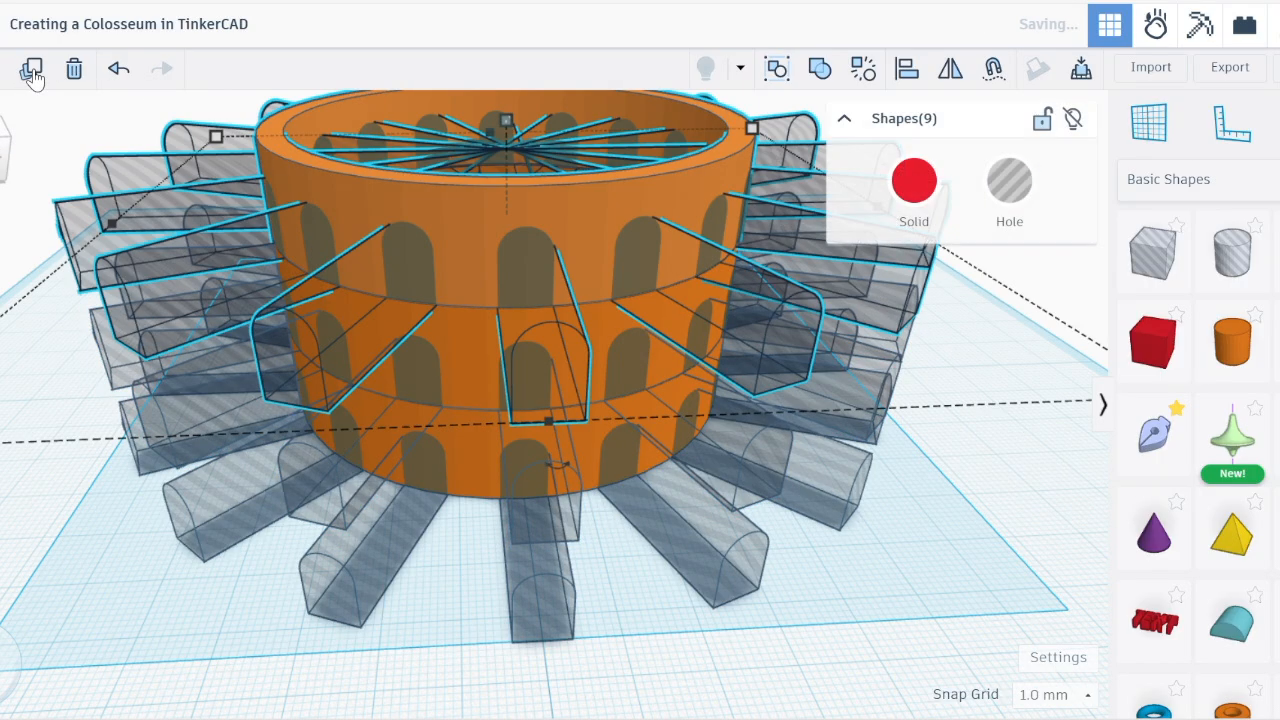
# - Select all three tiers with their holes and group them as a union to cut the arches through the walls
pyautogui.scroll(2, 340, 245)
pyautogui.scroll(-6, 373, 252)
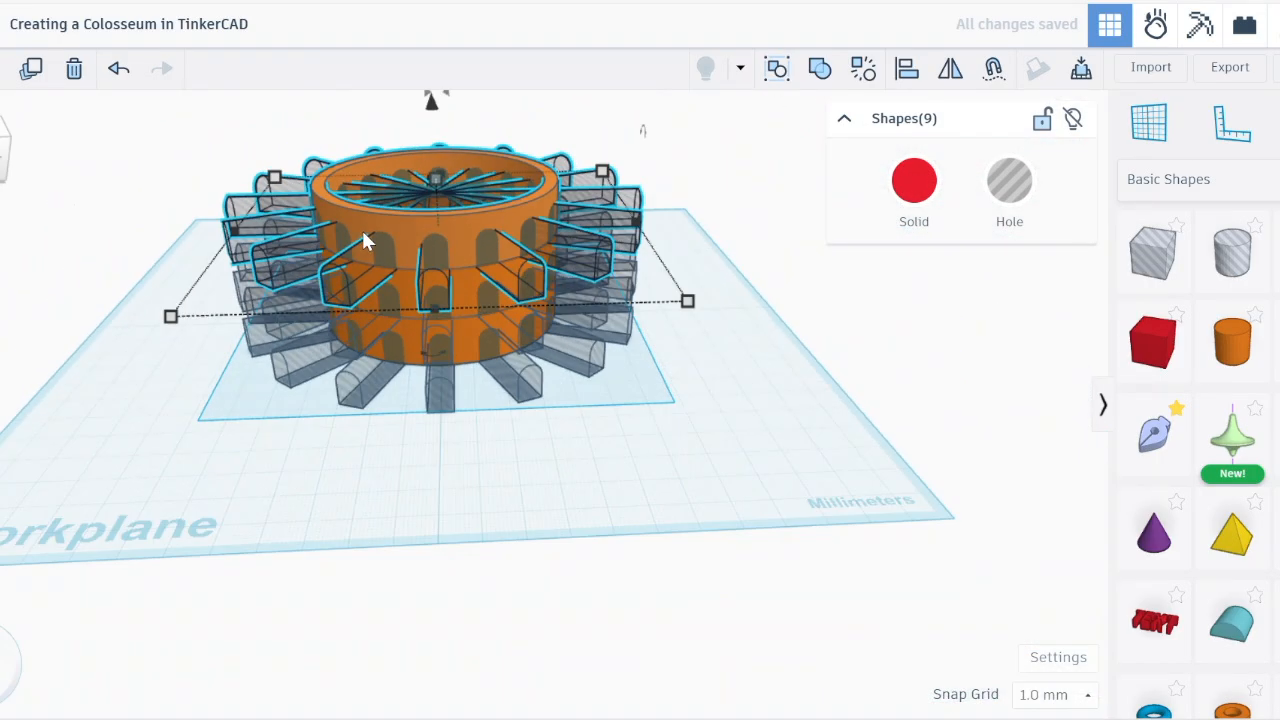
pyautogui.moveTo(518, 476)
pyautogui.mouseDown(button='right')
pyautogui.moveTo(403, 414)
pyautogui.moveTo(740, 465)
pyautogui.moveTo(551, 463)
pyautogui.moveTo(543, 497)
pyautogui.moveTo(518, 480)
pyautogui.mouseUp(button='right')
pyautogui.hotkey('ctrl', 'a')
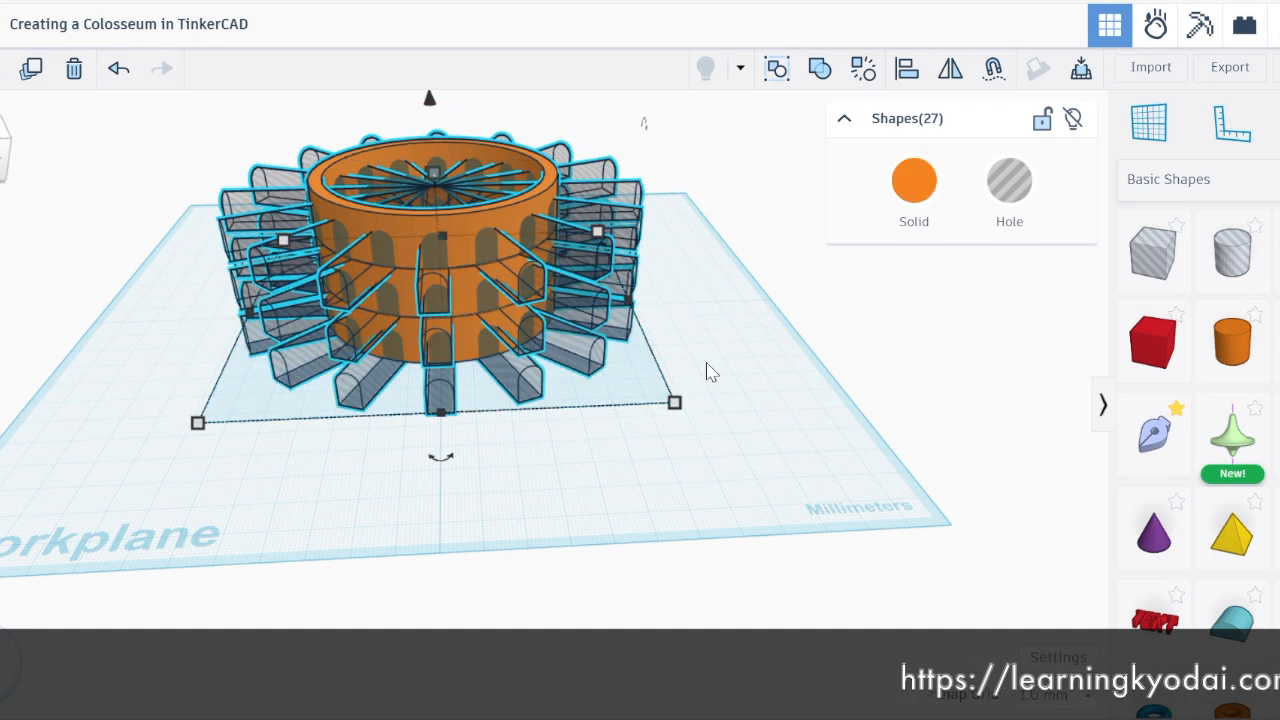
pyautogui.click(820, 69)
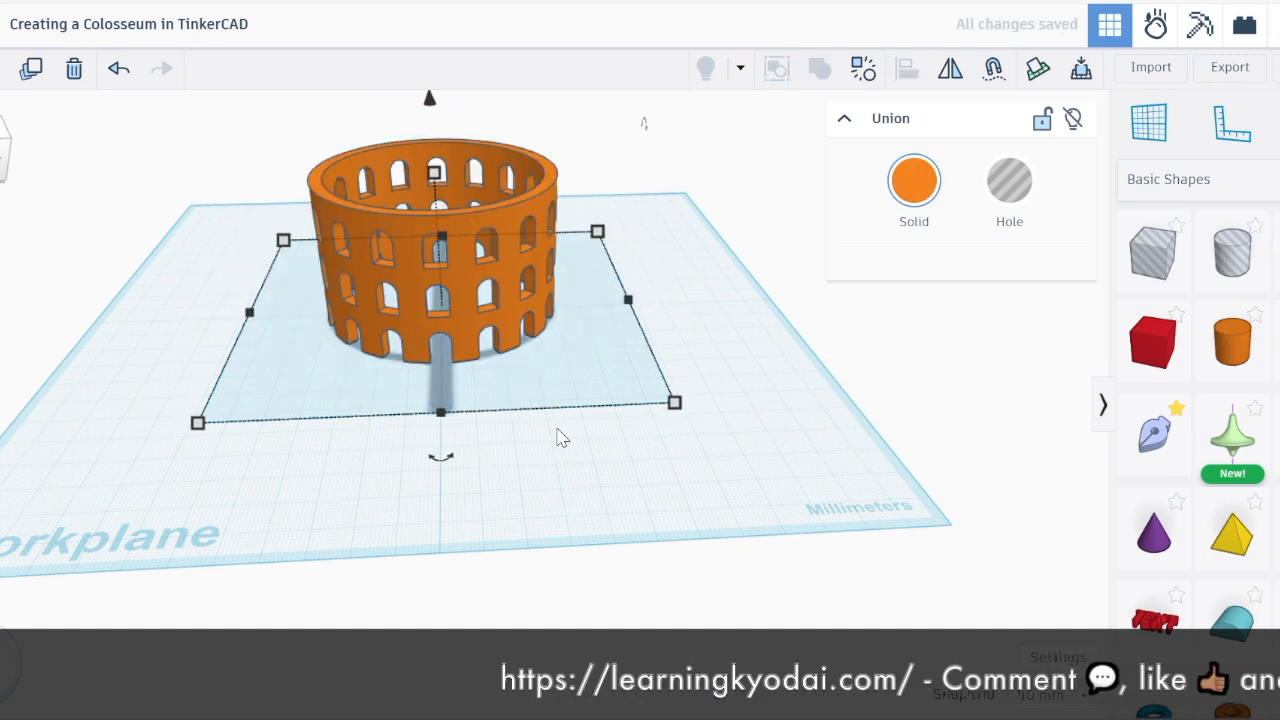
# - Stretch the grouped Colosseum wall in width only, turning its round footprint into an oval
pyautogui.moveTo(609, 391); pyautogui.dragTo(440, 383, button='right')
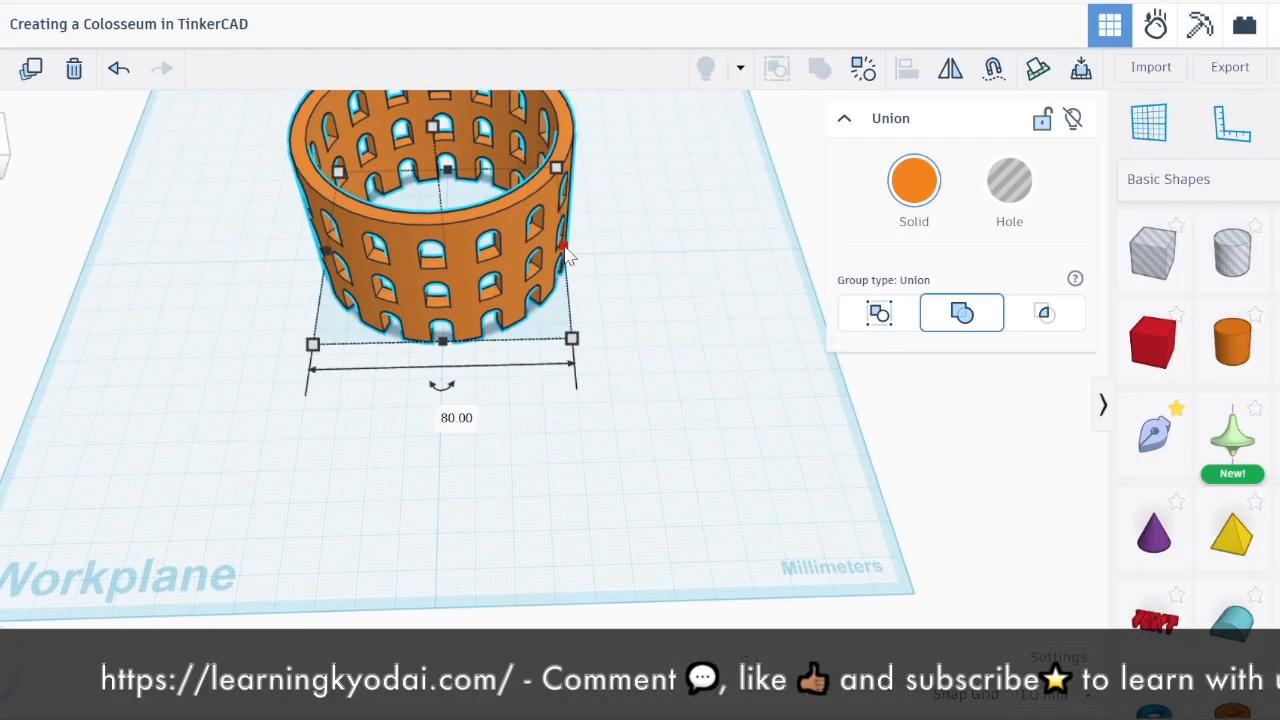
pyautogui.moveTo(565, 250); pyautogui.dragTo(637, 286)
pyautogui.moveTo(686, 314); pyautogui.dragTo(686, 271, button='right')
pyautogui.scroll(1, 519, 240)
pyautogui.scroll(-1, 519, 220)
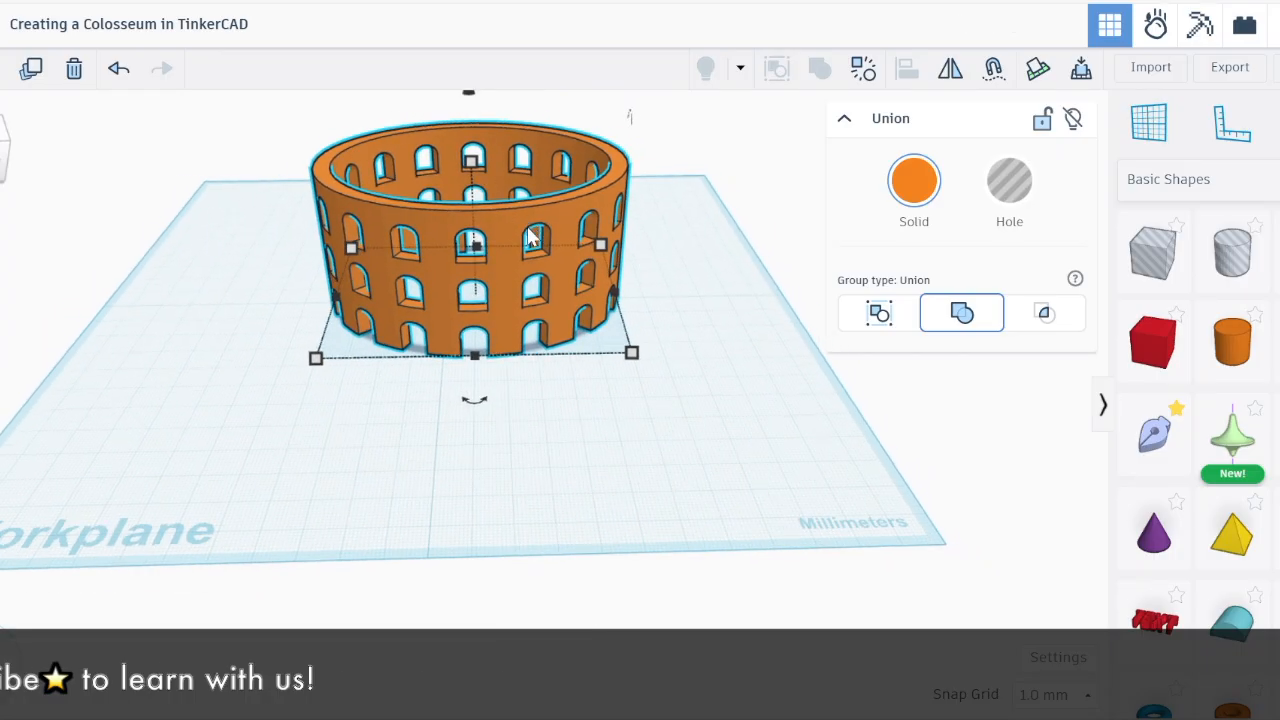
# - Add a duplicate of the oval wall, scaled down to 83 by 66.40 mm and centered inside the original
pyautogui.moveTo(690, 207); pyautogui.dragTo(690, 231, button='right')
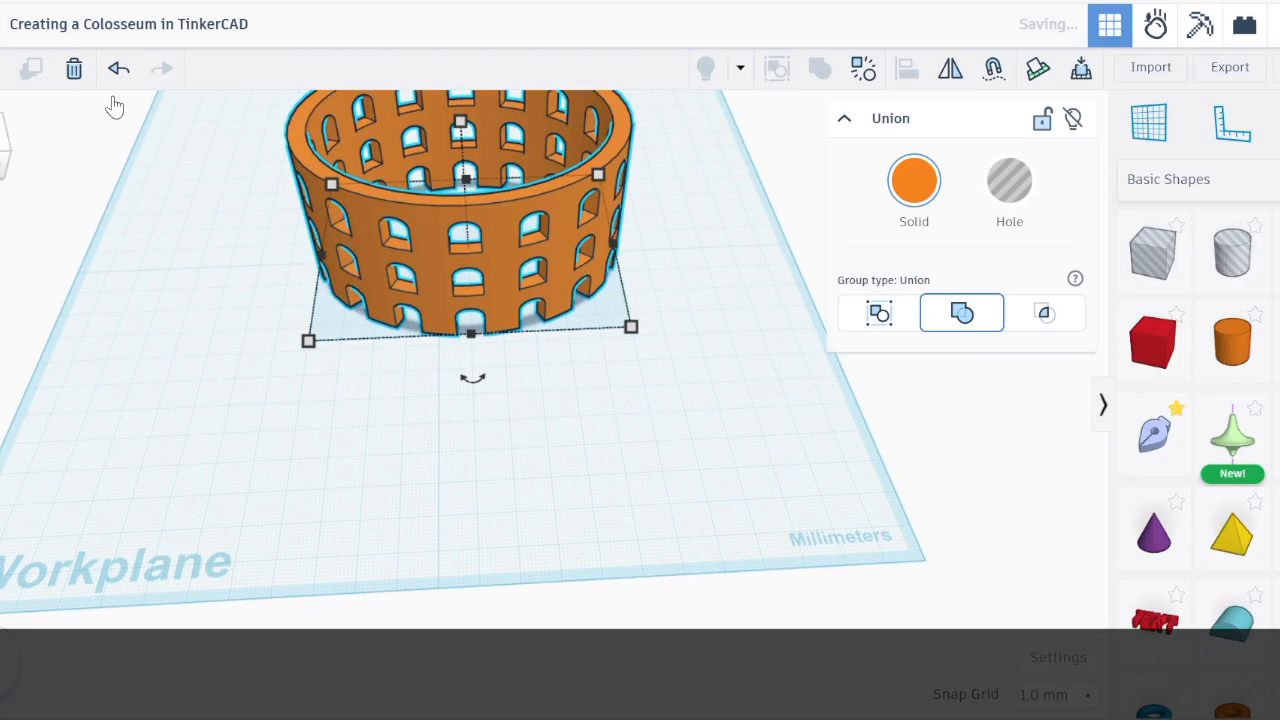
pyautogui.moveTo(632, 330); pyautogui.dragTo(580, 301)
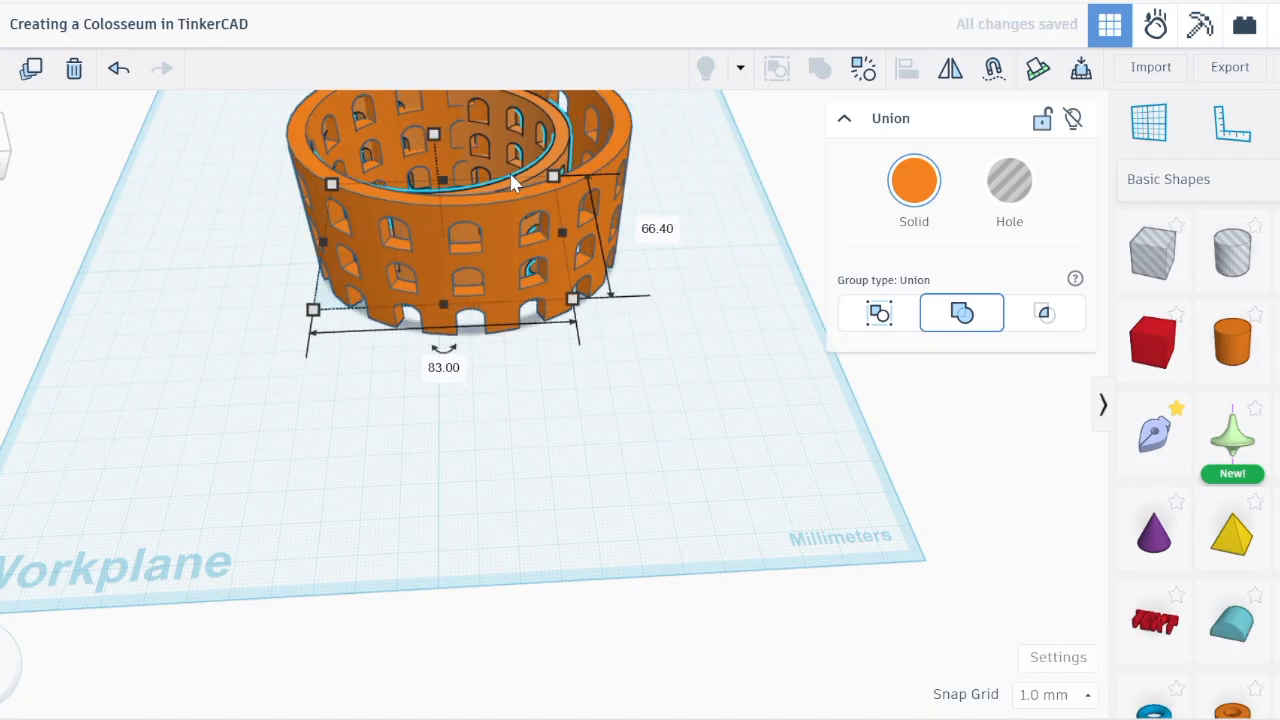
pyautogui.moveTo(568, 151); pyautogui.dragTo(573, 158)
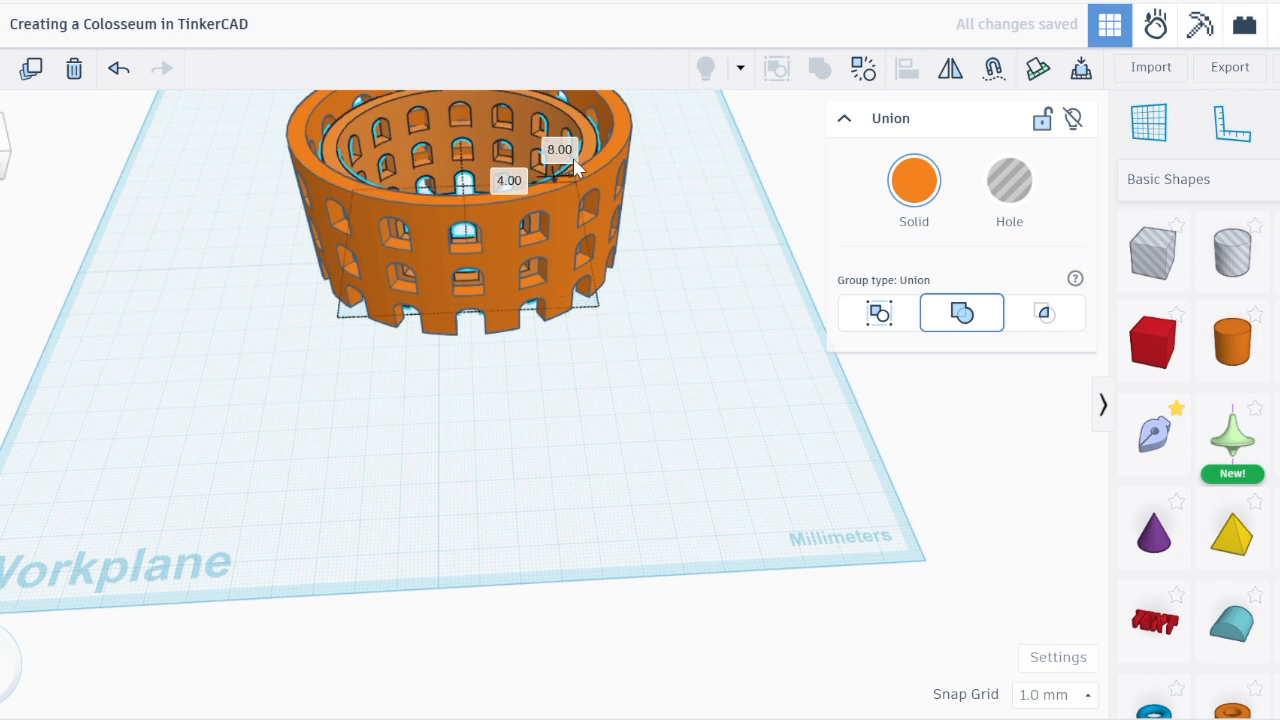
# - Select both oval walls and align them on a common center
pyautogui.click(676, 351)
pyautogui.moveTo(678, 371); pyautogui.dragTo(461, 147)
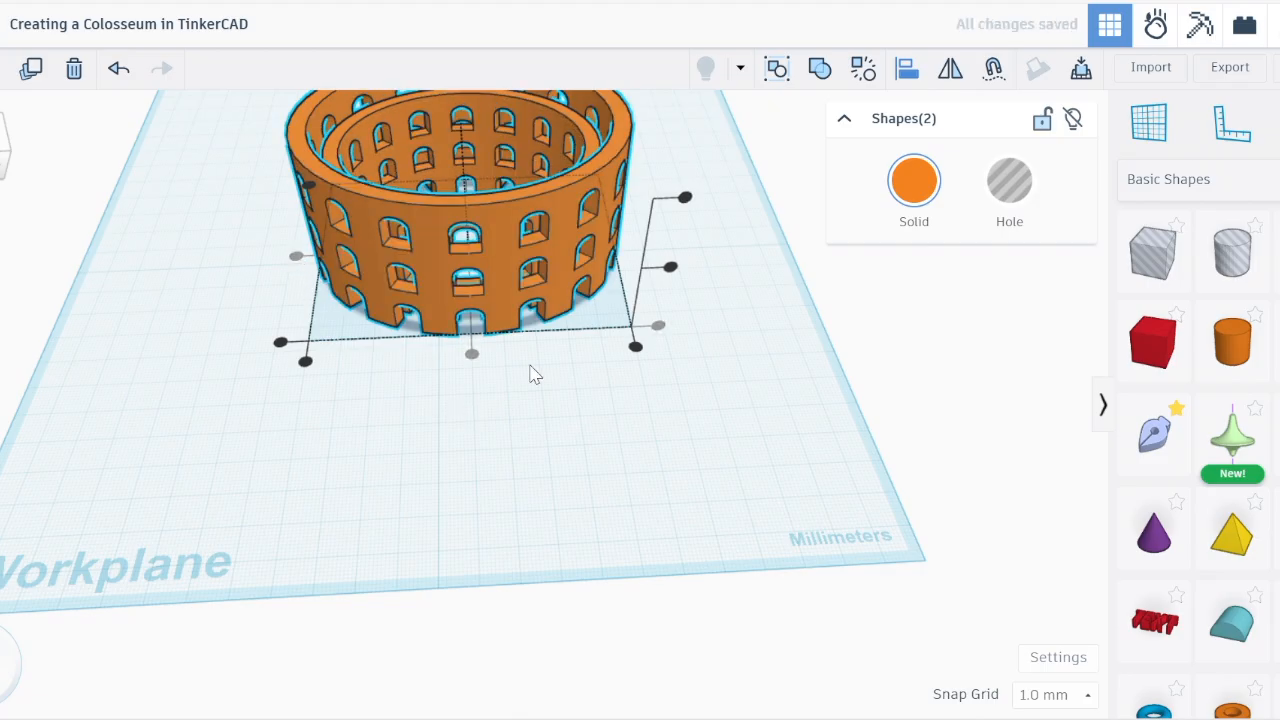
pyautogui.scroll(2, 621, 230)
pyautogui.scroll(-3, 615, 403)
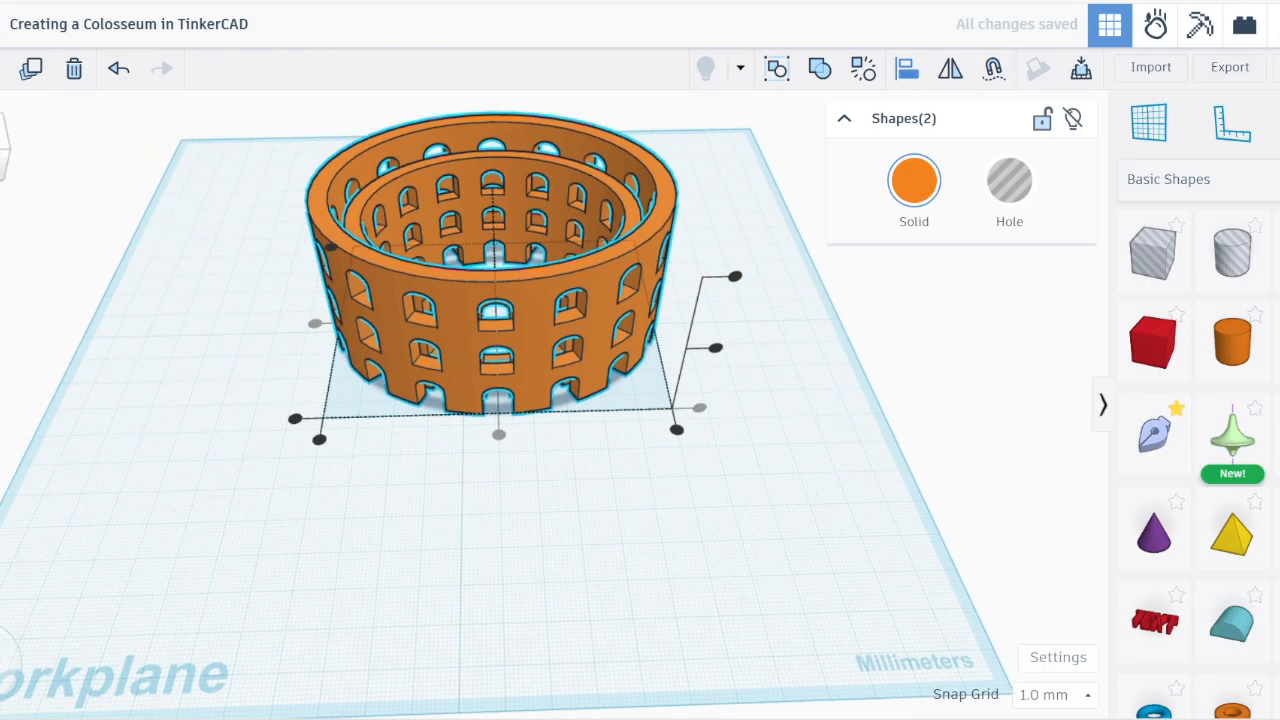
pyautogui.scroll(1, 630, 331)
pyautogui.scroll(3, 629, 343)
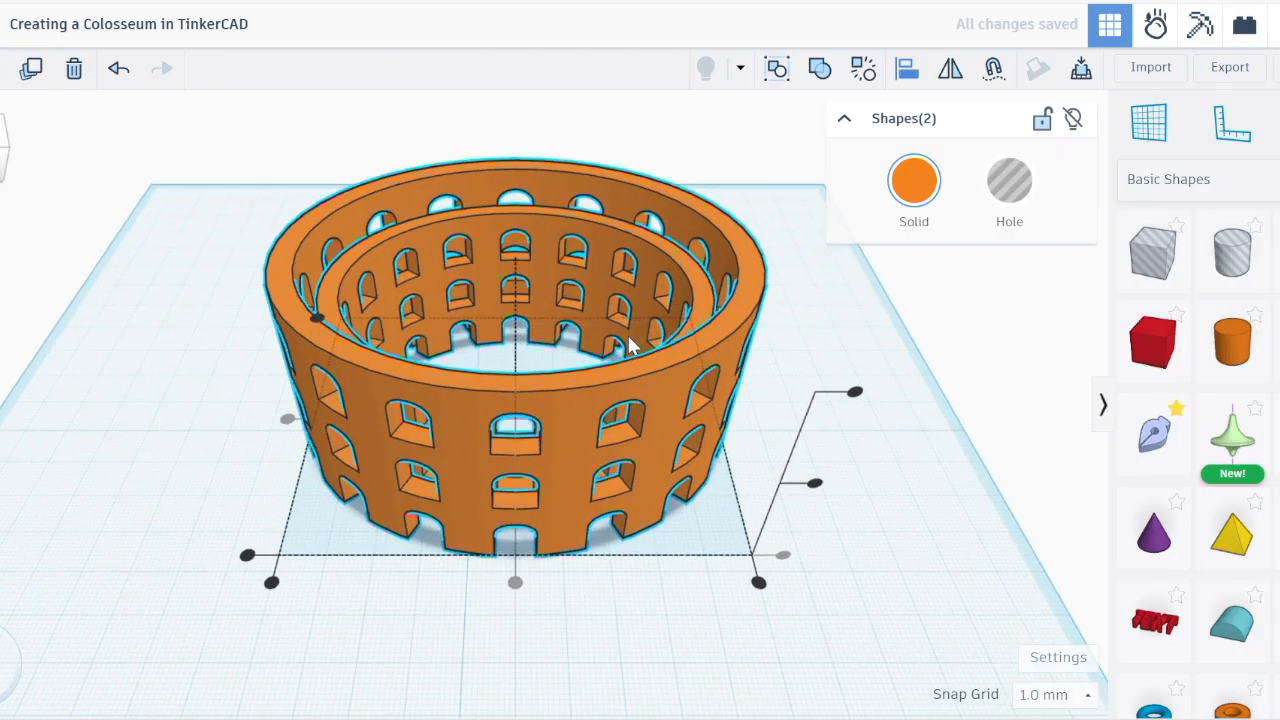
pyautogui.hotkey('ctrl', 'g')
pyautogui.press('f')
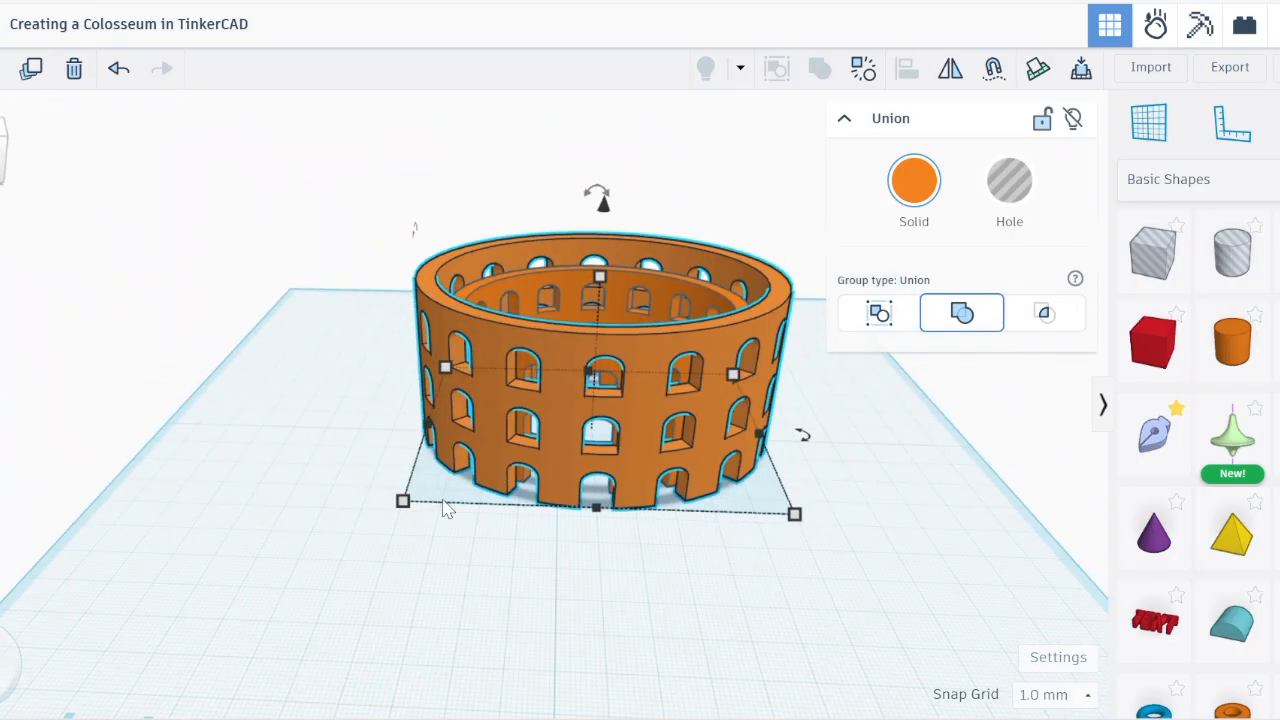
# - Place an upside-down Roof shape beside the Colosseum and turn it into a hole
pyautogui.moveTo(587, 594); pyautogui.dragTo(330, 590, button='middle')
pyautogui.scroll(-3, 1265, 622)
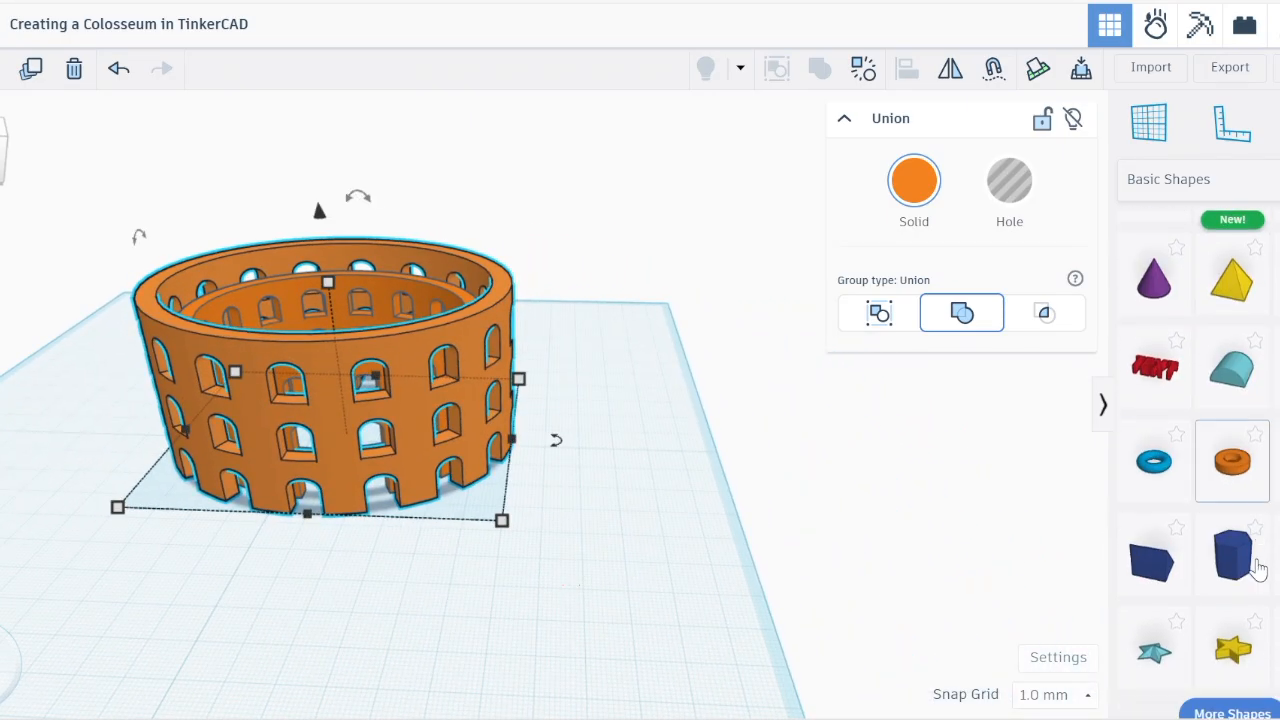
pyautogui.moveTo(1231, 252); pyautogui.dragTo(580, 440)
pyautogui.moveTo(584, 390)
pyautogui.mouseDown()
pyautogui.moveTo(608, 364)
pyautogui.moveTo(650, 372)
pyautogui.moveTo(652, 393)
pyautogui.mouseUp()
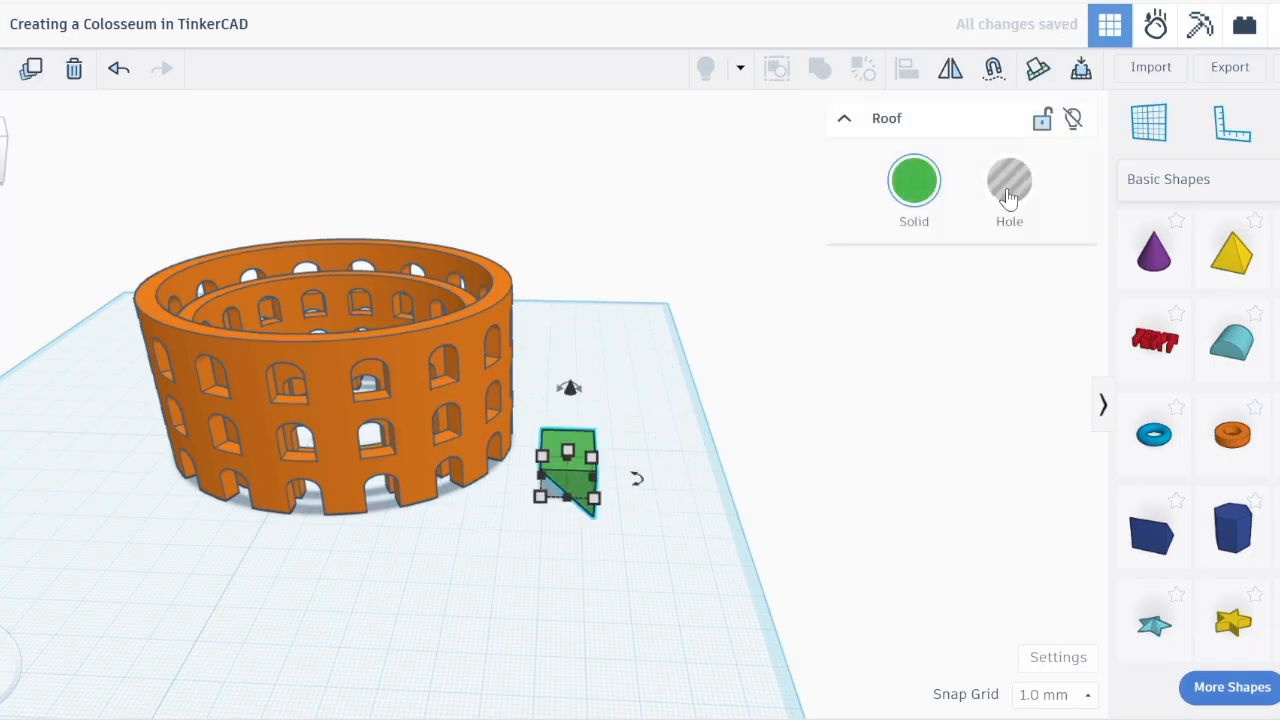
# - Stretch the roof hole beyond the Colosseum's depth and enlarge its width and height into a big cutting wedge
pyautogui.moveTo(531, 327); pyautogui.dragTo(535, 503, button='right')
pyautogui.moveTo(526, 487); pyautogui.dragTo(752, 480)
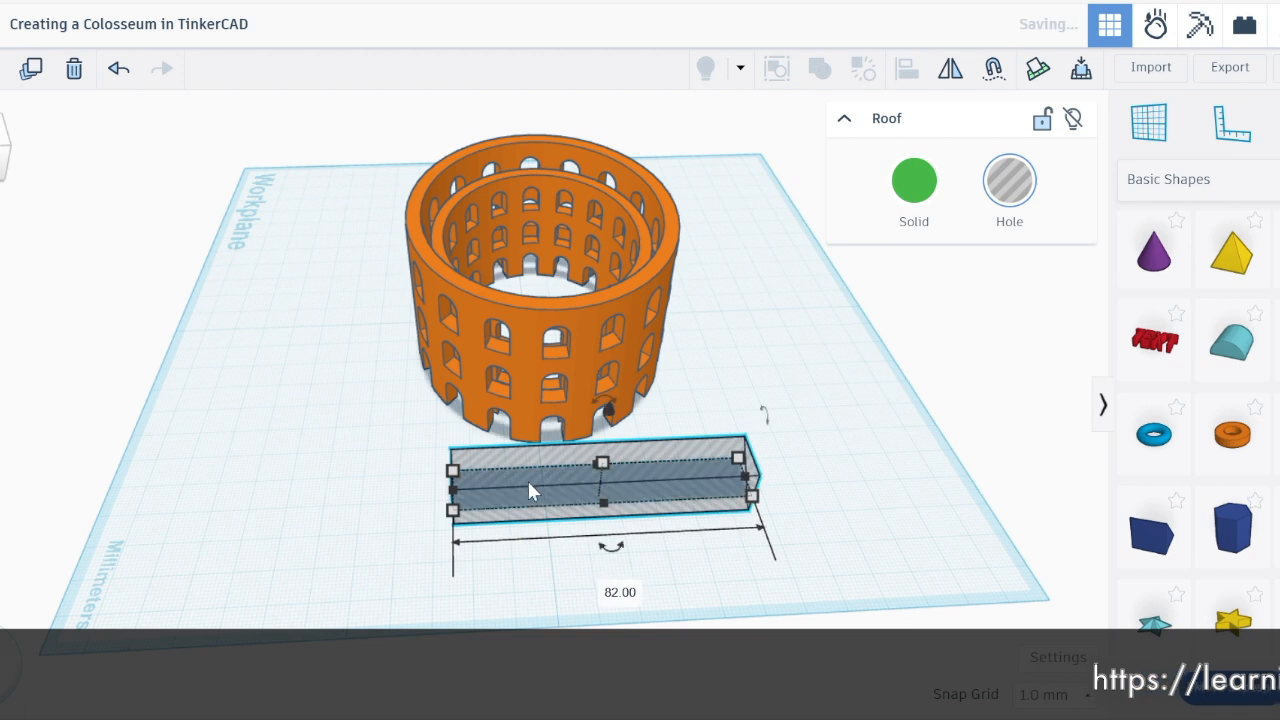
pyautogui.moveTo(450, 489); pyautogui.dragTo(375, 494)
pyautogui.moveTo(388, 578); pyautogui.dragTo(845, 515, button='right')
pyautogui.moveTo(561, 407); pyautogui.dragTo(561, 361)
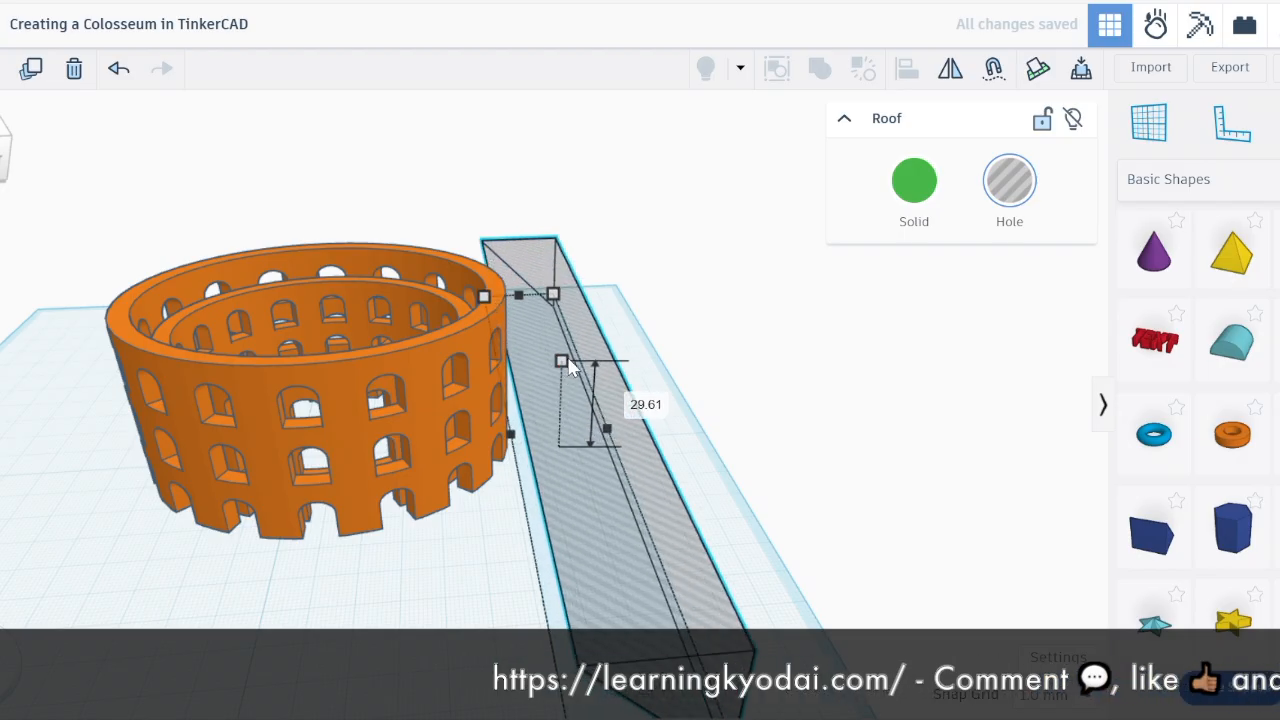
pyautogui.moveTo(551, 300); pyautogui.dragTo(589, 394)
pyautogui.moveTo(770, 602); pyautogui.dragTo(746, 545, button='right')
pyautogui.moveTo(614, 615); pyautogui.dragTo(594, 523)
pyautogui.moveTo(594, 530); pyautogui.dragTo(646, 420, button='right')
# - Move the roof hole about 34 mm and 12 mm so it overlaps the upper tiers at one end of the outer wall
pyautogui.moveTo(578, 365); pyautogui.dragTo(427, 316)
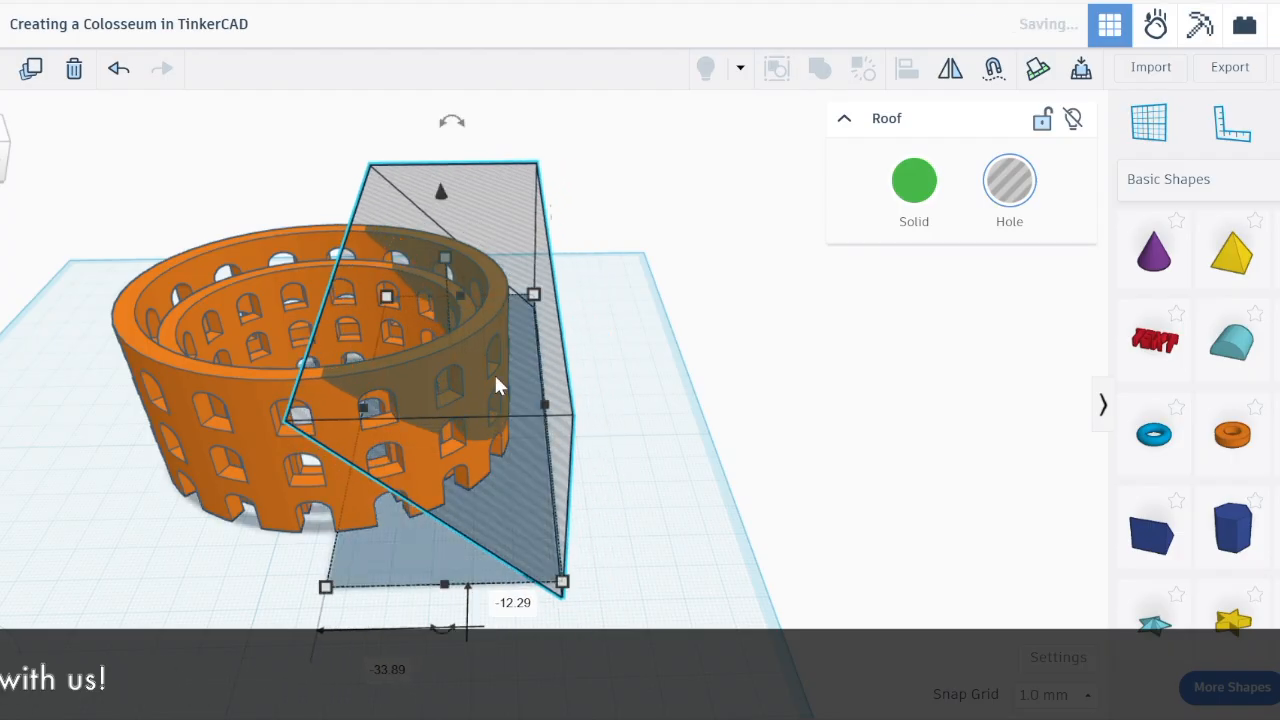
pyautogui.moveTo(376, 577); pyautogui.dragTo(620, 560, button='right')
pyautogui.click(822, 551)
pyautogui.click(606, 455)
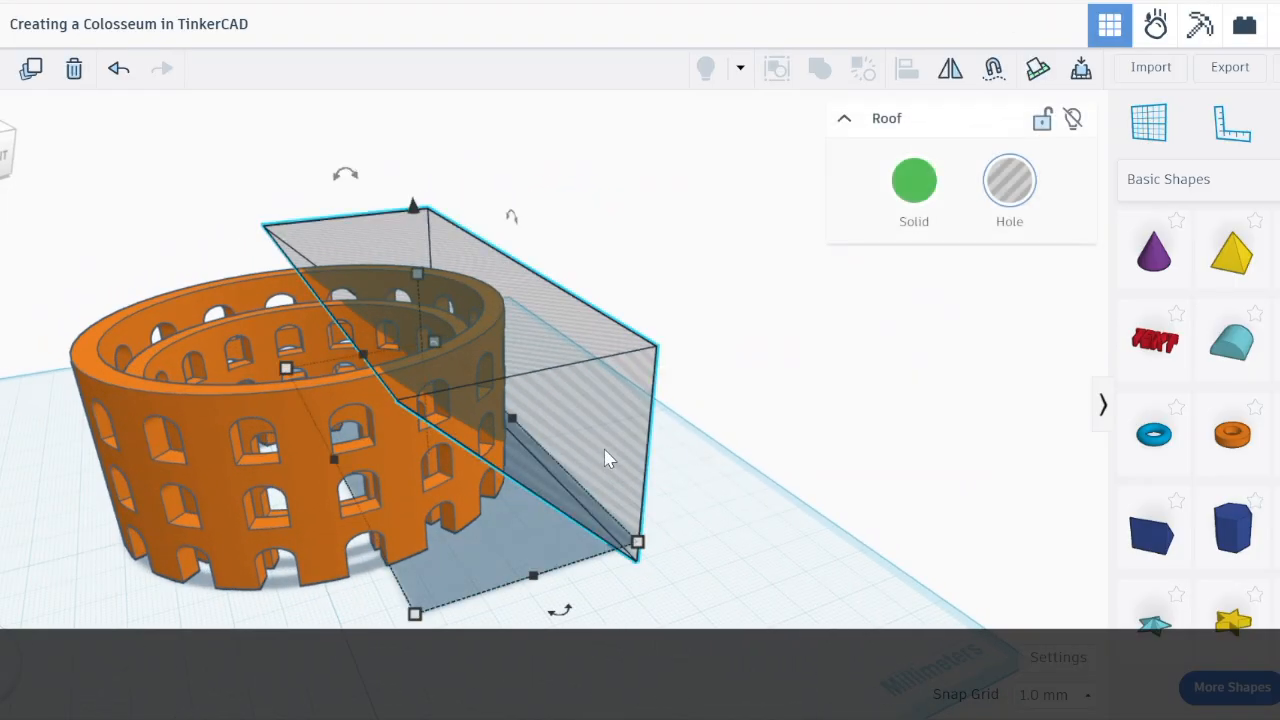
# - Group the roof hole with only the outer wall as a union to cut away its upper section at one end
pyautogui.keyDown('shift'); pyautogui.click(309, 528); pyautogui.keyUp('shift')
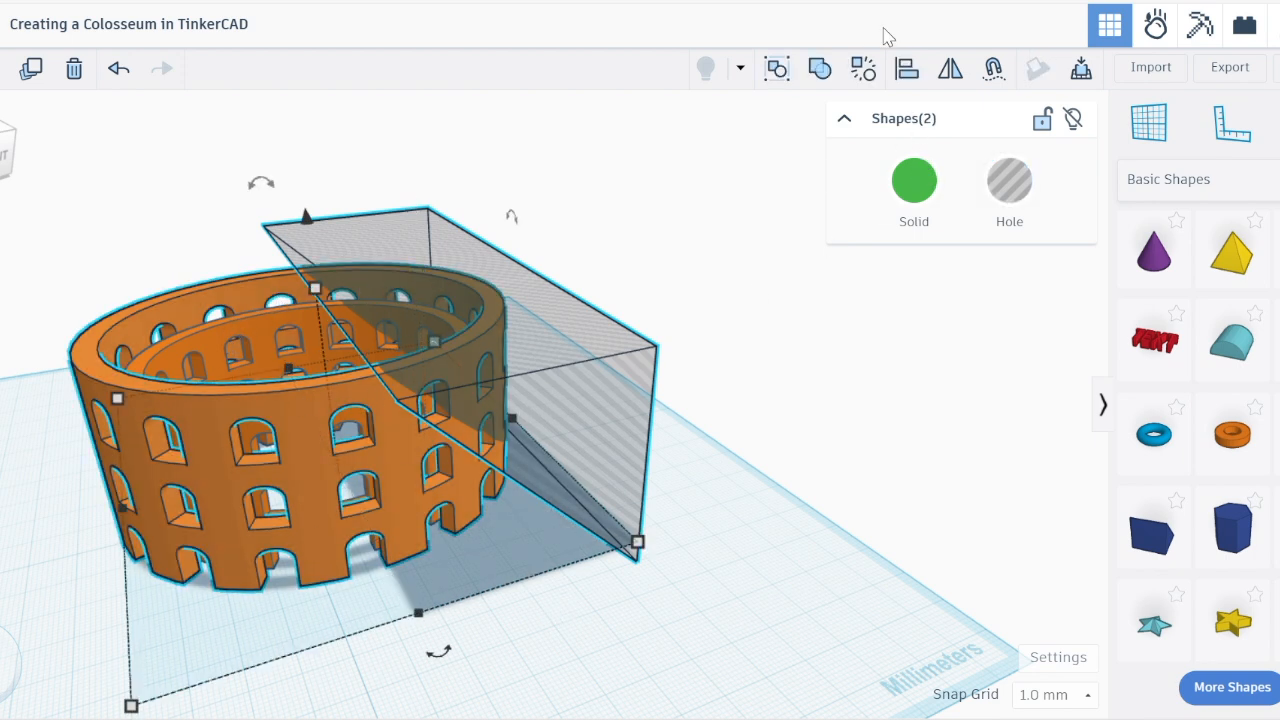
pyautogui.click(822, 74)
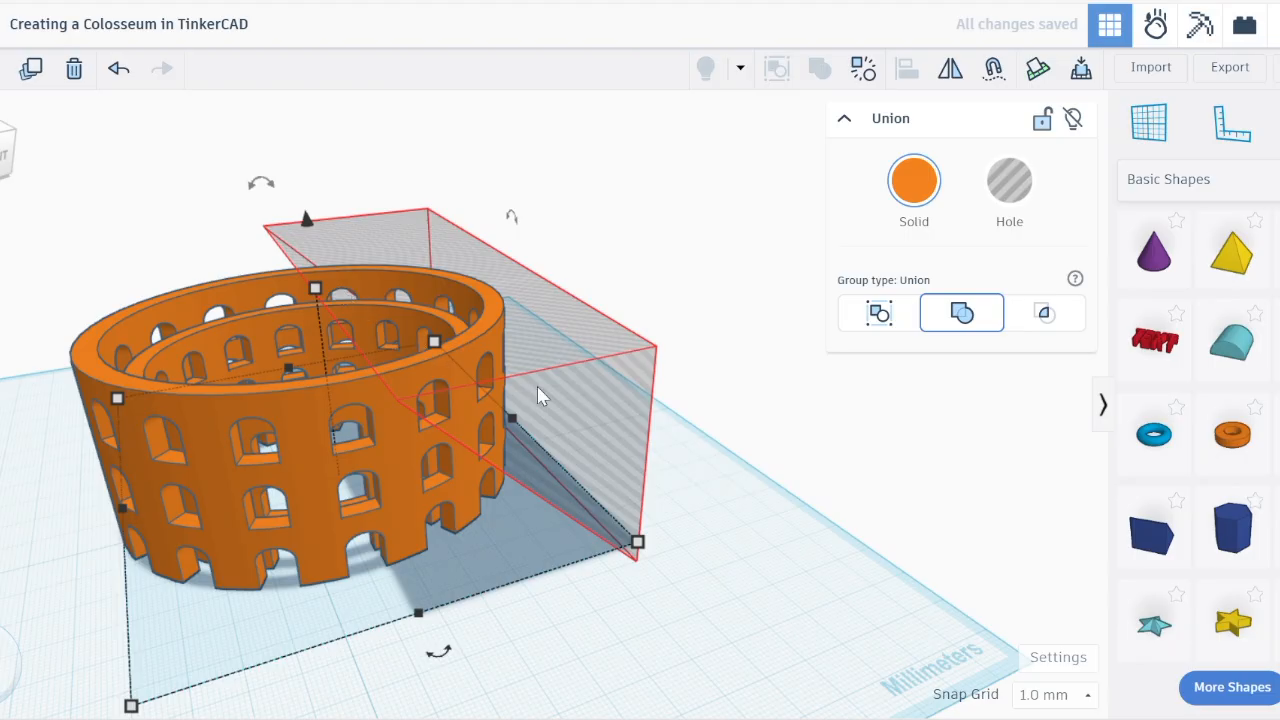
pyautogui.moveTo(660, 472); pyautogui.dragTo(525, 519, button='right')
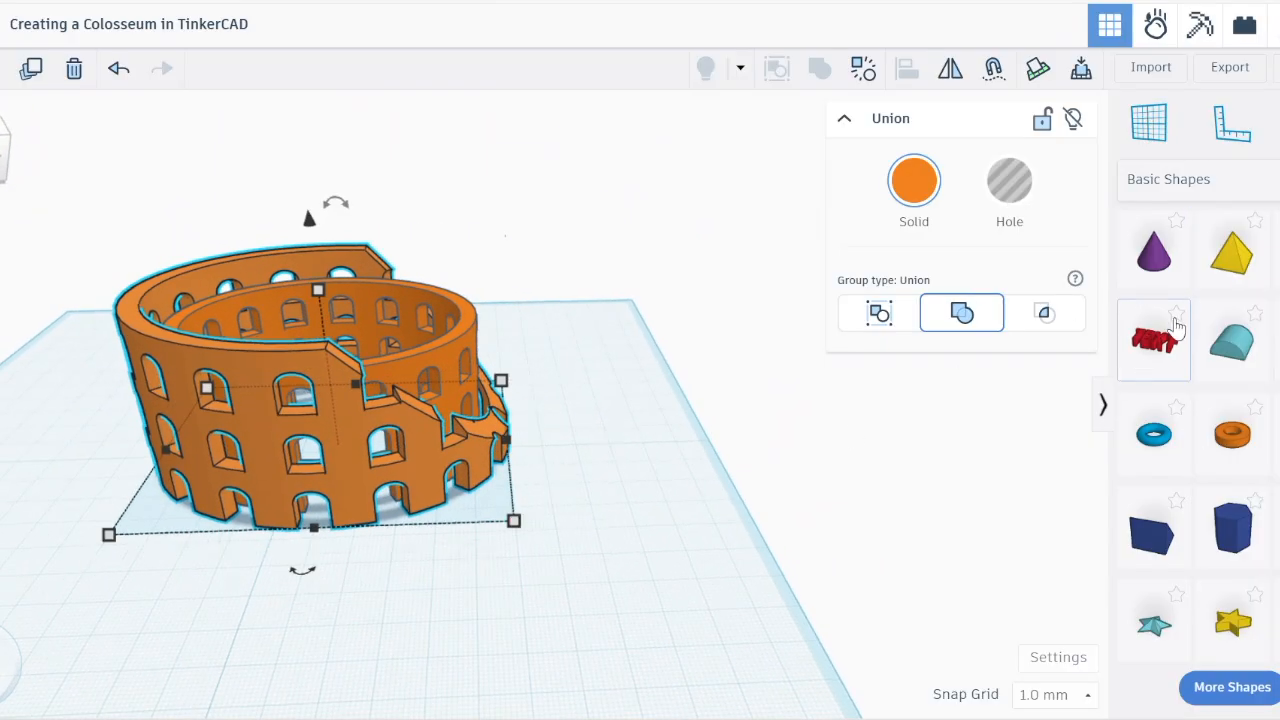
# - Add a box to the workplane, set its height to 1 mm, and place it beside the outer wall
pyautogui.scroll(3, 1171, 357)
pyautogui.click(1165, 350)
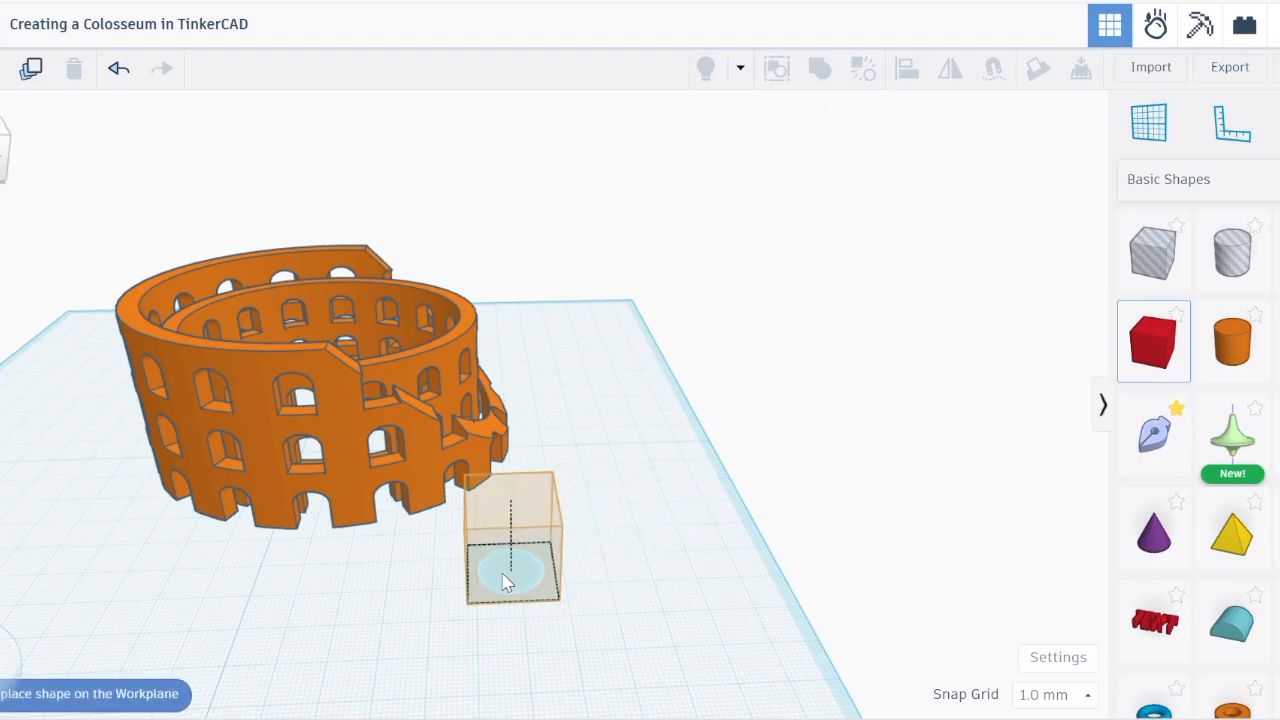
pyautogui.click(505, 583)
pyautogui.click(600, 536)
pyautogui.write('1')
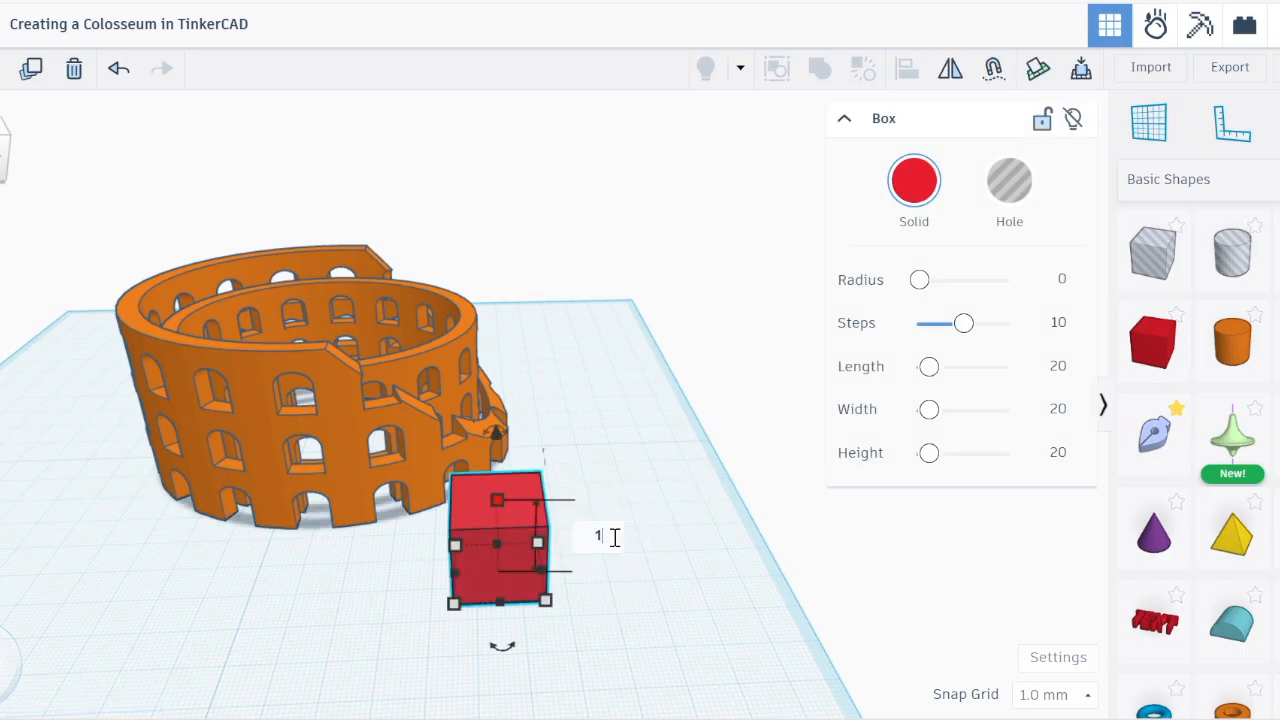
pyautogui.press('Return')
pyautogui.moveTo(293, 543); pyautogui.dragTo(157, 478)
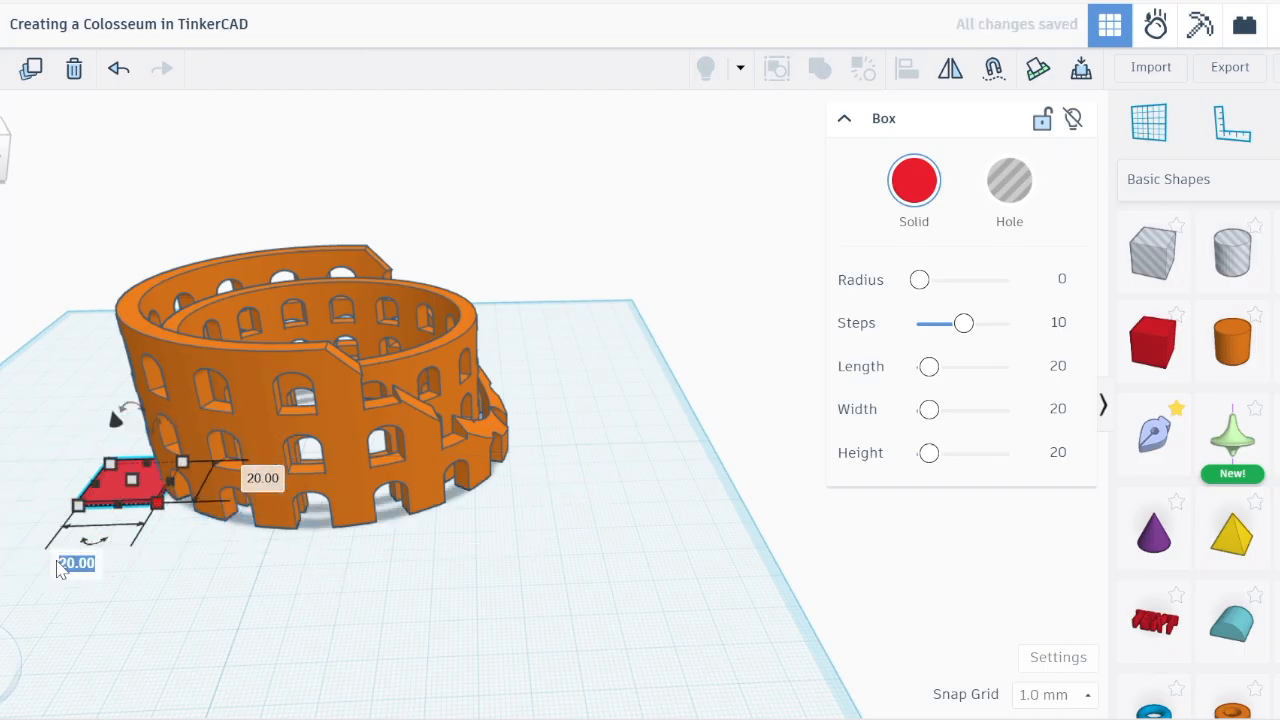
# - Set the flat box's footprint to 120 by 90 mm and move it beneath both walls as a base
pyautogui.write('120')
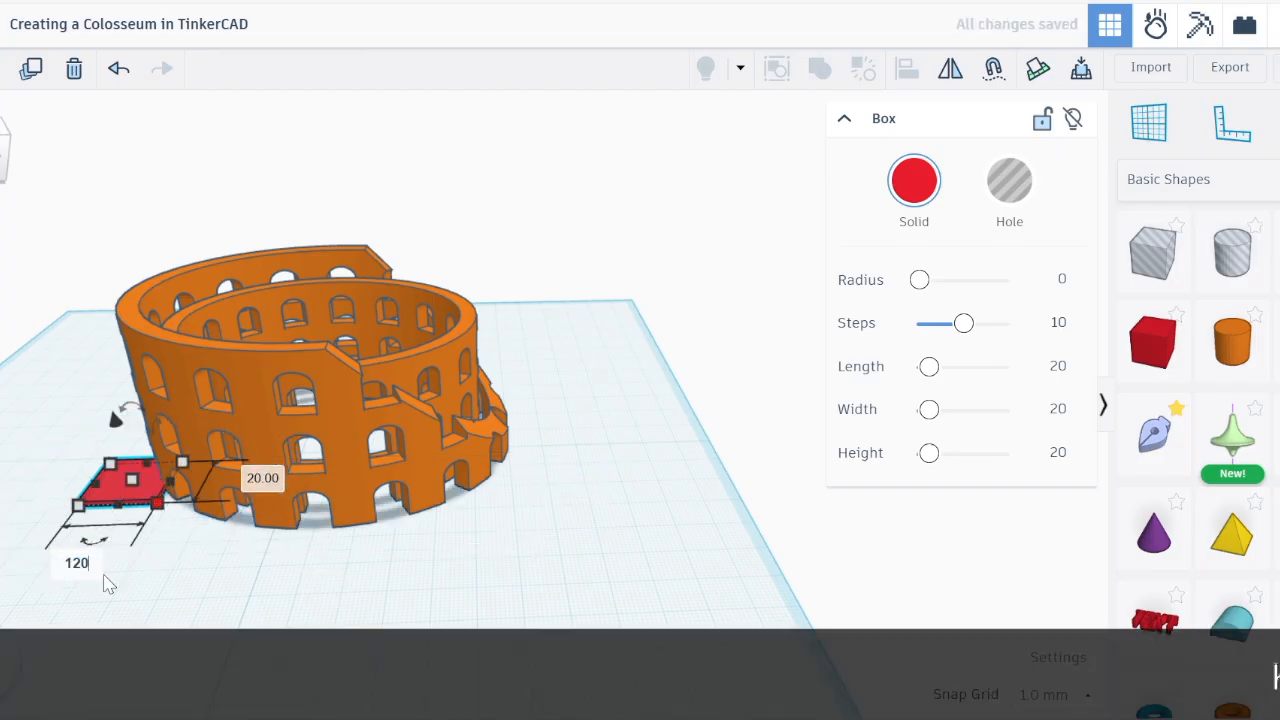
pyautogui.press('Tab')
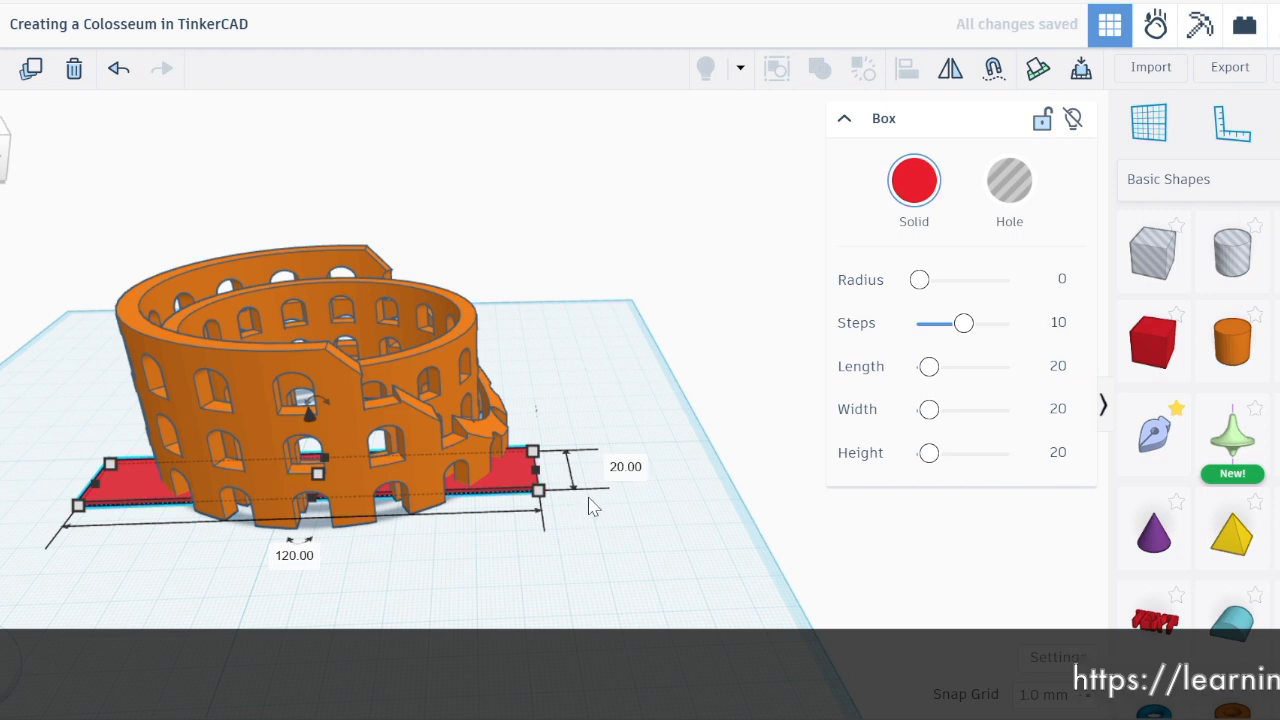
pyautogui.write('90')
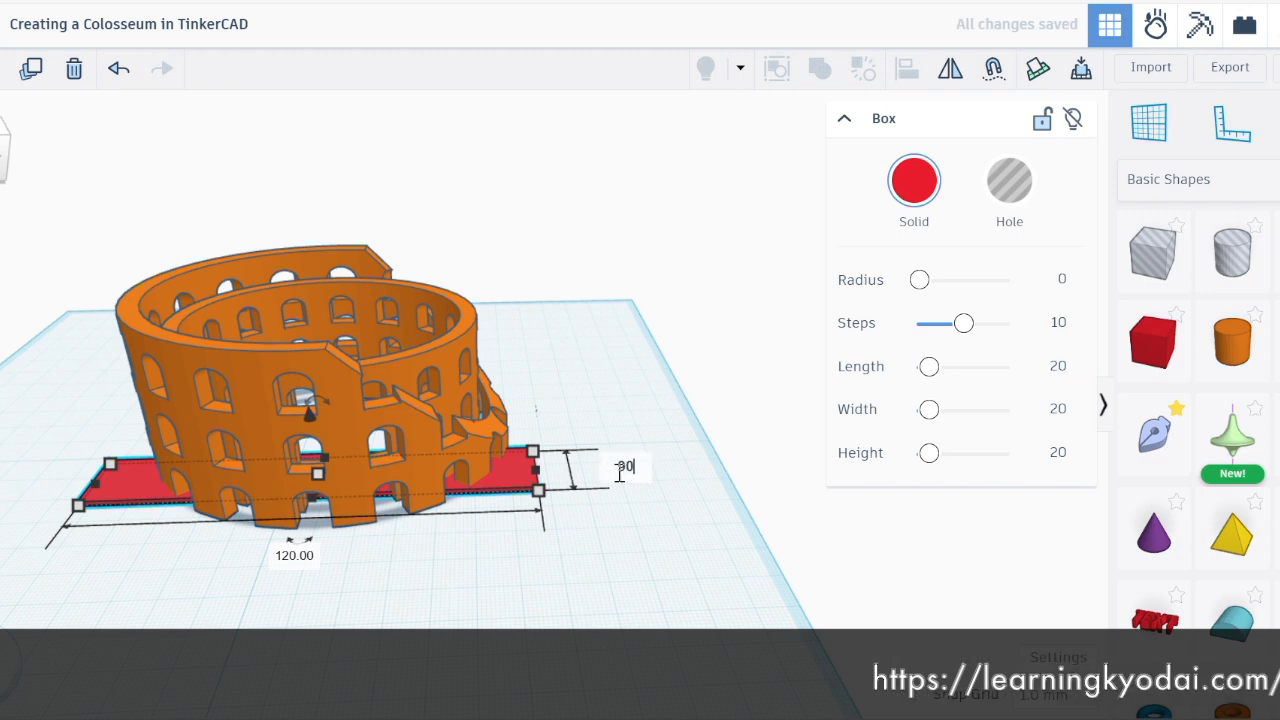
pyautogui.press('Return')
pyautogui.moveTo(456, 622); pyautogui.dragTo(461, 492)
# - Group both walls and the base as a union and recolor the model light tan
pyautogui.moveTo(673, 591); pyautogui.dragTo(180, 280)
pyautogui.click(819, 67)
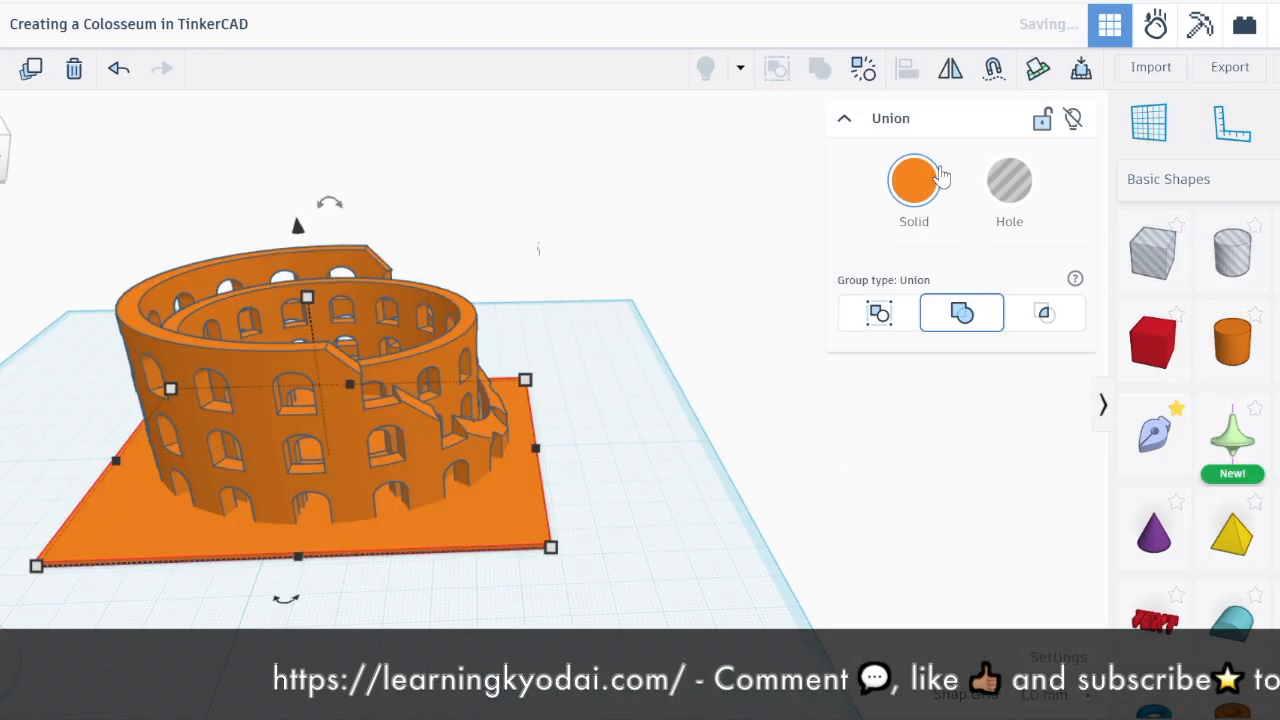
pyautogui.click(914, 180)
pyautogui.click(1040, 332)
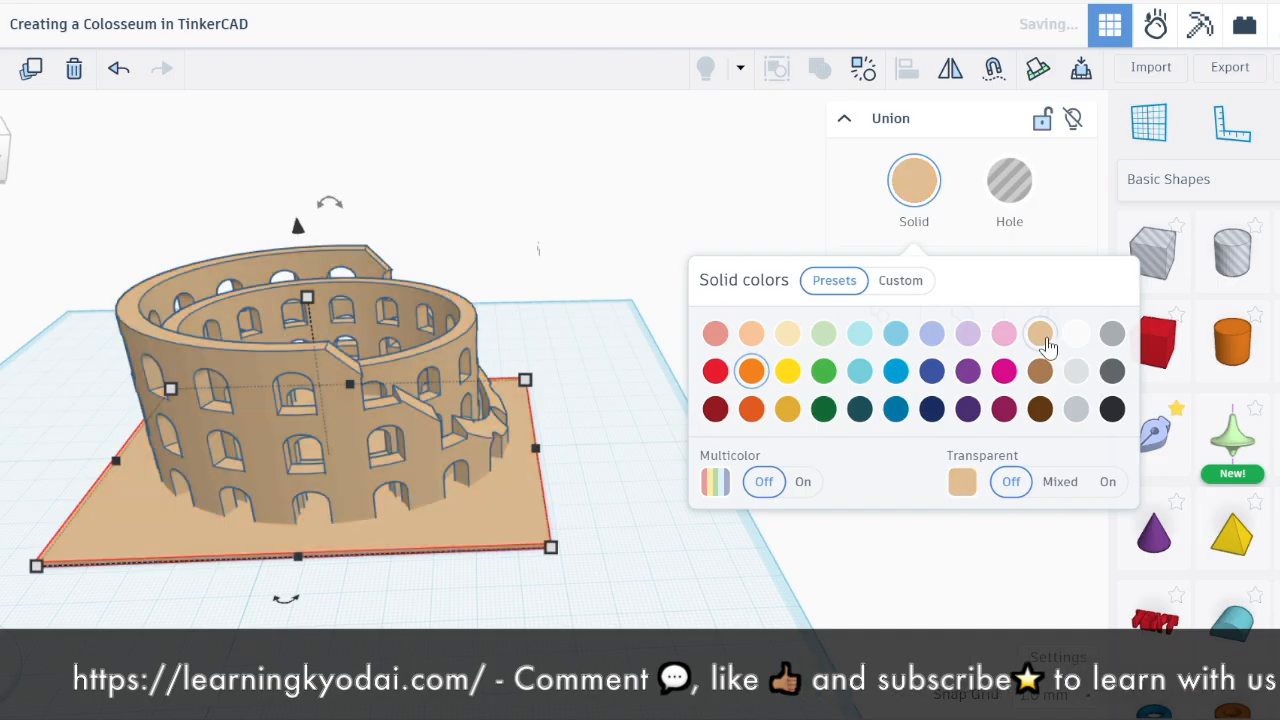
pyautogui.click(612, 402)
pyautogui.moveTo(612, 402); pyautogui.dragTo(672, 440, button='right')
# - Ungroup the Colosseum and widen the base slab at the ruined end of the outer wall
pyautogui.click(668, 437)
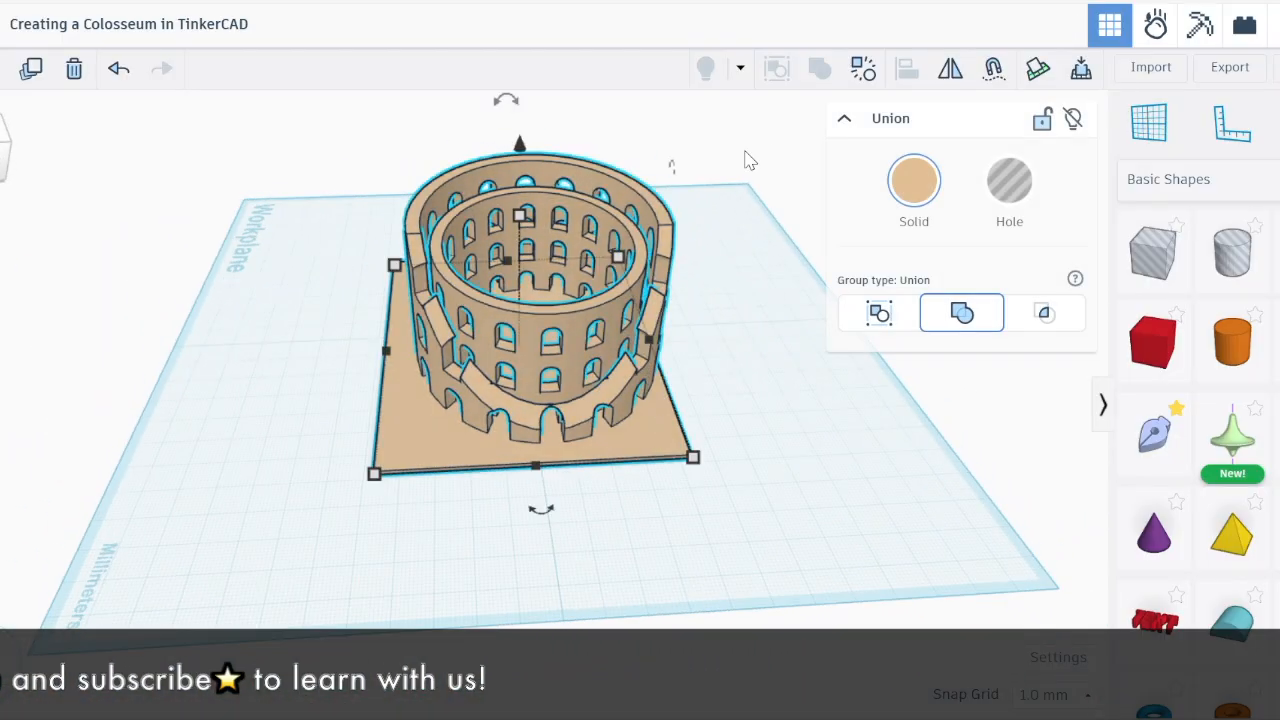
pyautogui.click(862, 78)
pyautogui.click(678, 408)
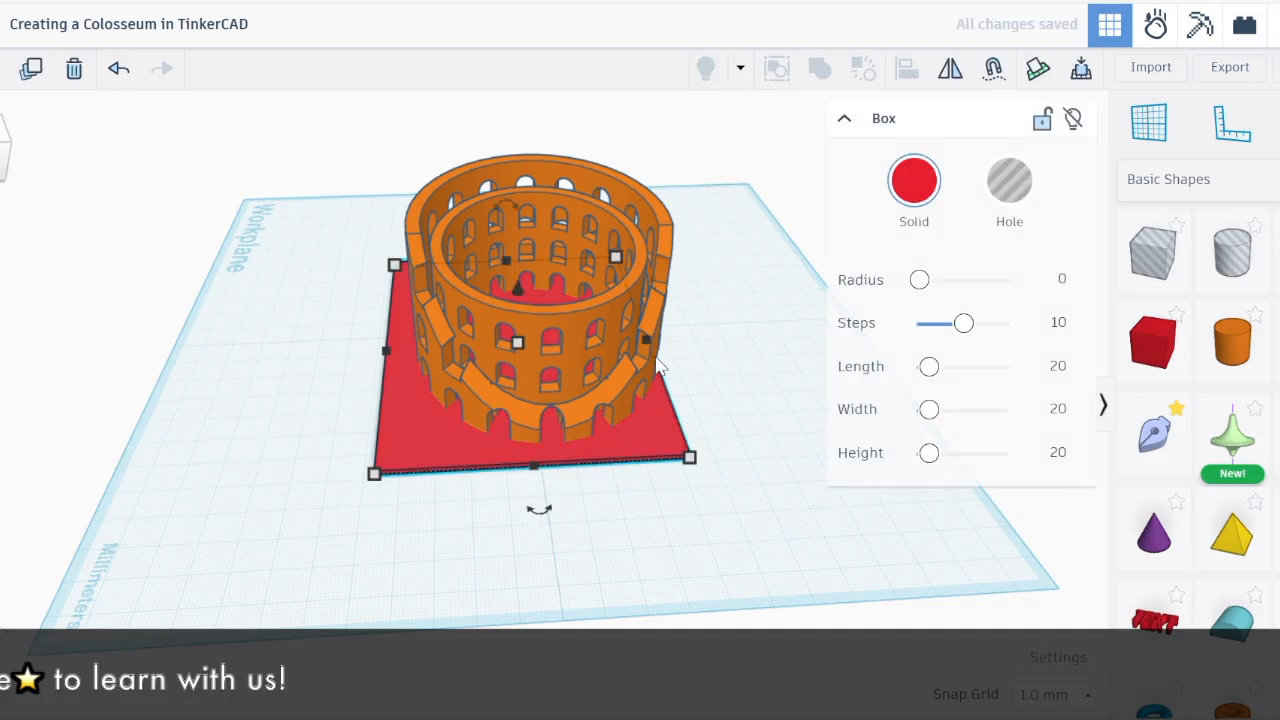
pyautogui.moveTo(655, 341); pyautogui.dragTo(685, 345)
# - Regroup both walls with the widened base as a union and color the whole model light tan
pyautogui.click(138, 231)
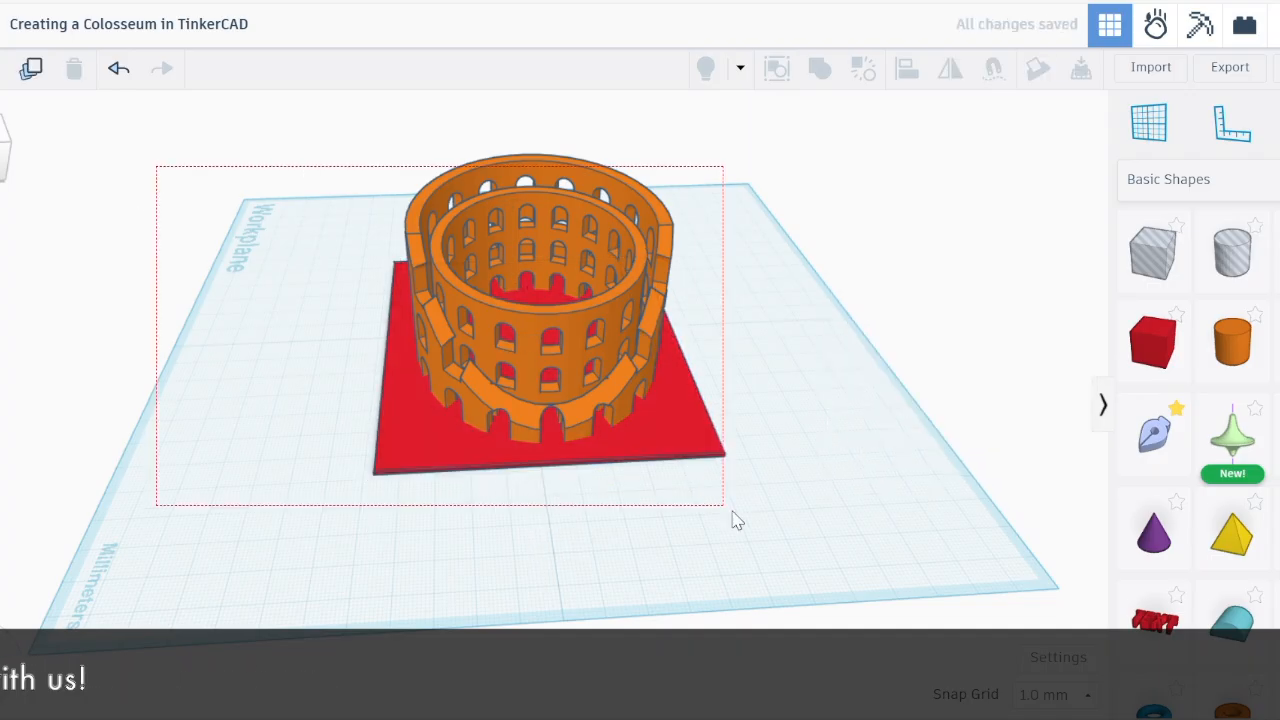
pyautogui.moveTo(735, 520); pyautogui.dragTo(735, 520)
pyautogui.click(819, 69)
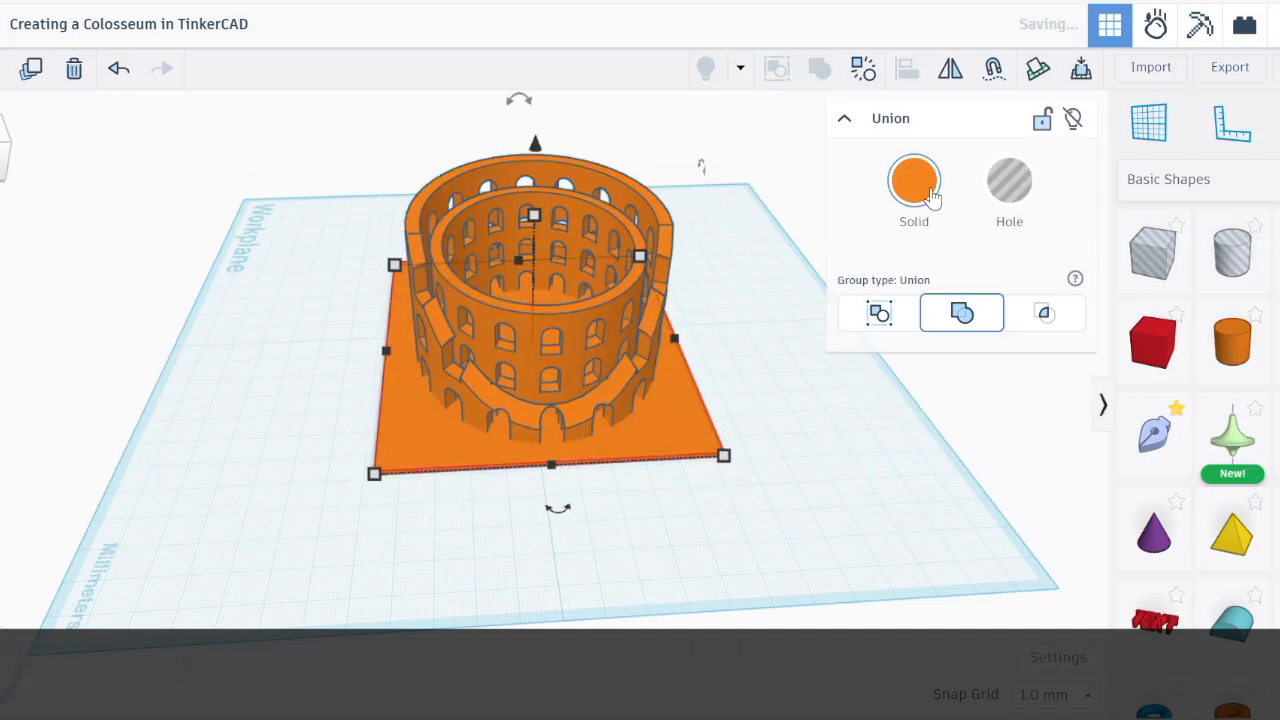
pyautogui.click(913, 181)
pyautogui.click(1040, 337)
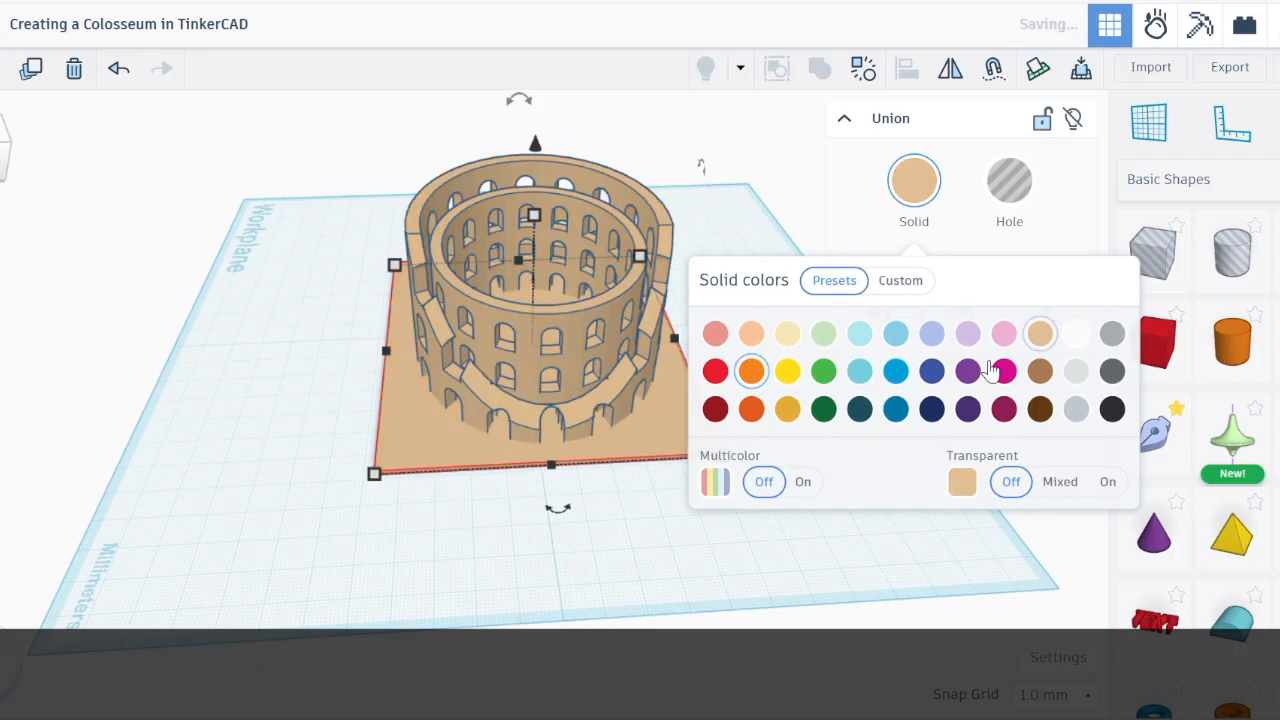
pyautogui.moveTo(437, 491); pyautogui.dragTo(725, 449, button='right')
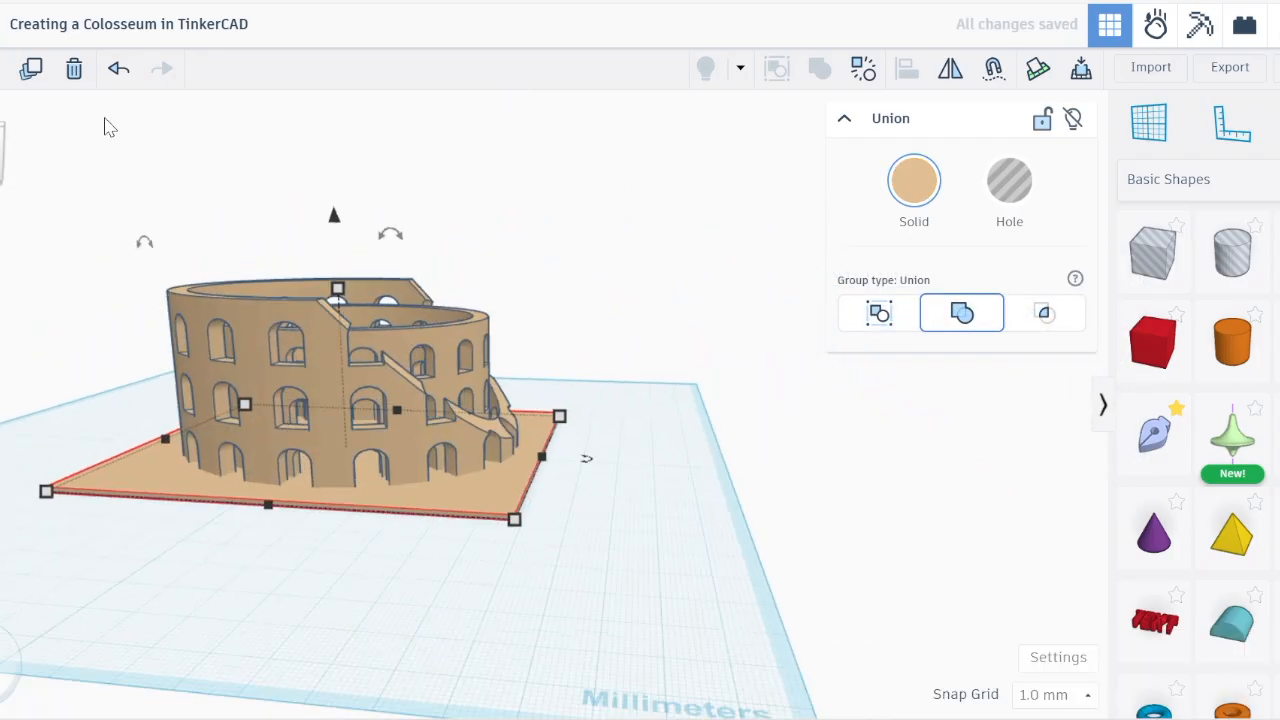